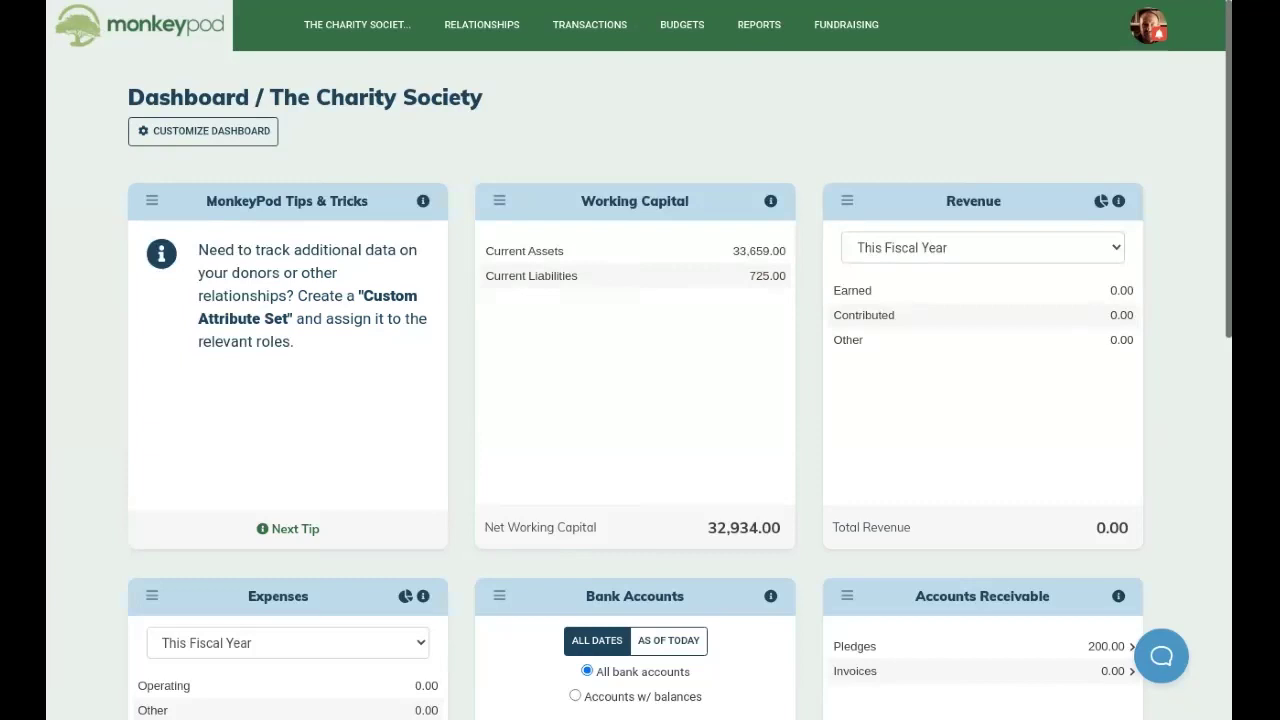
Open The Charity Society's organization menu from the dashboard's top bar.
click(352, 25)
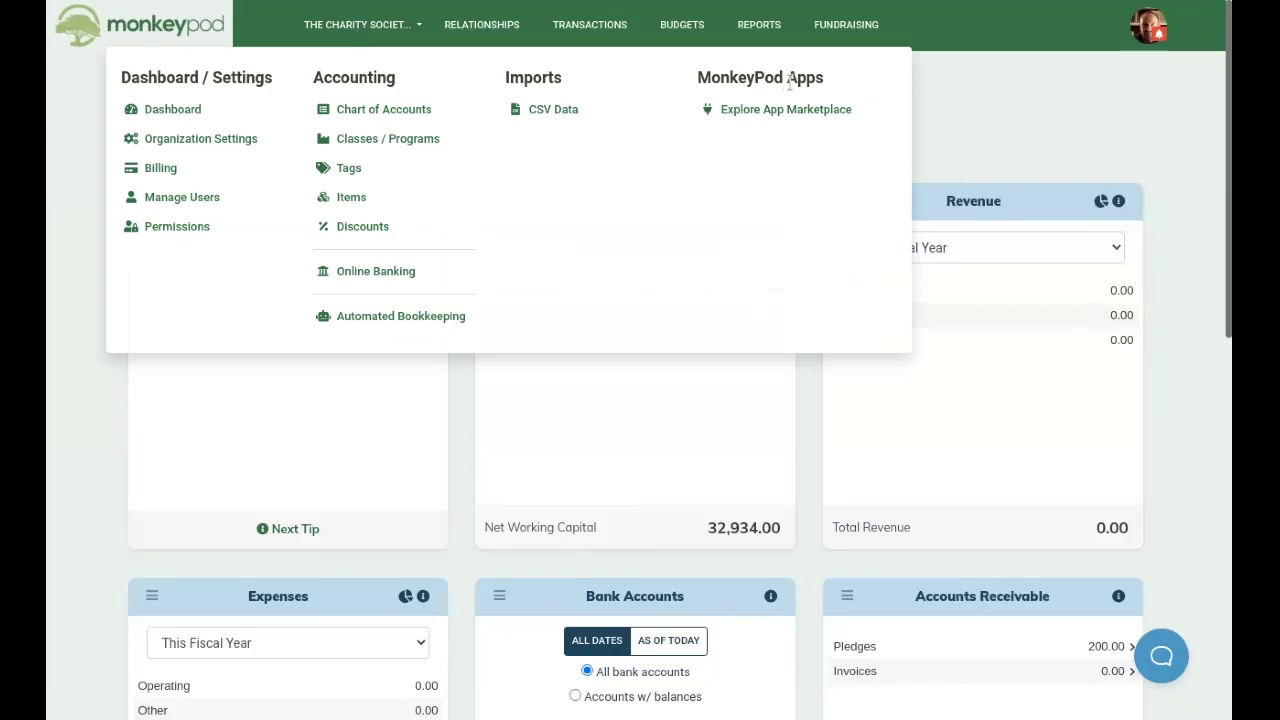
Install the Gusto card from the App Marketplace and confirm the Install Gusto prompt.
click(804, 111)
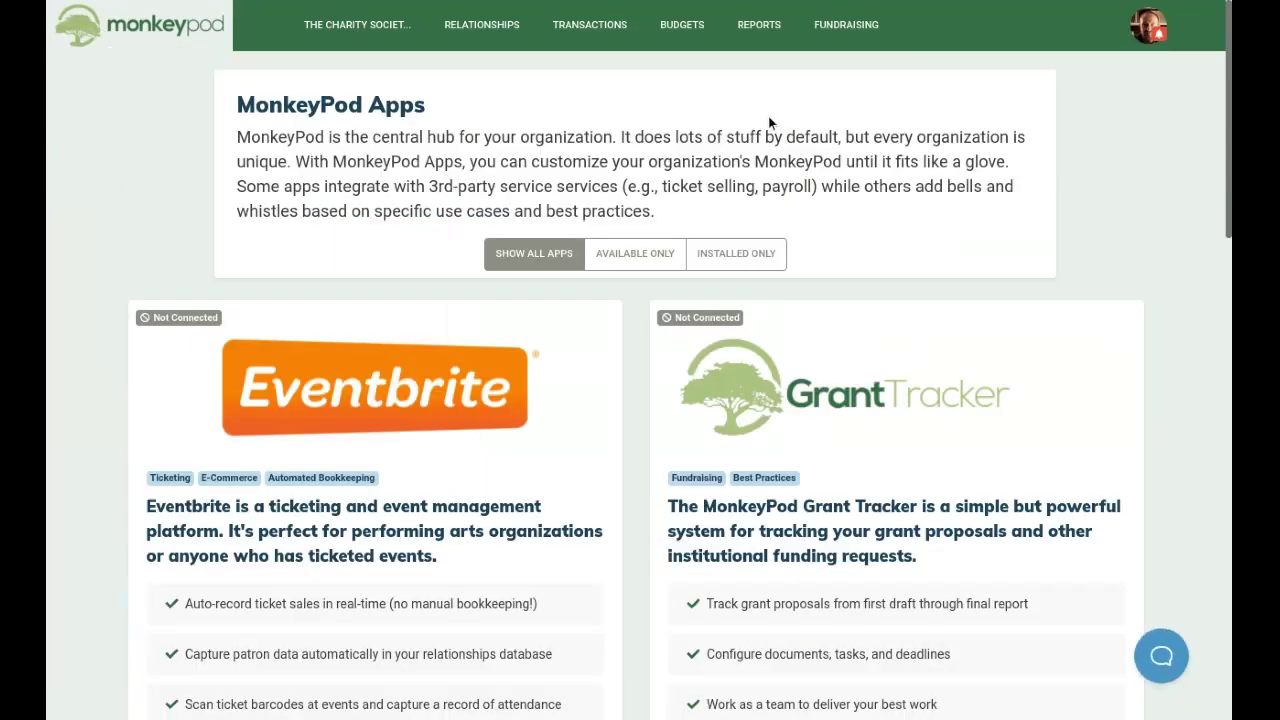
scroll(600, 325, down, 6)
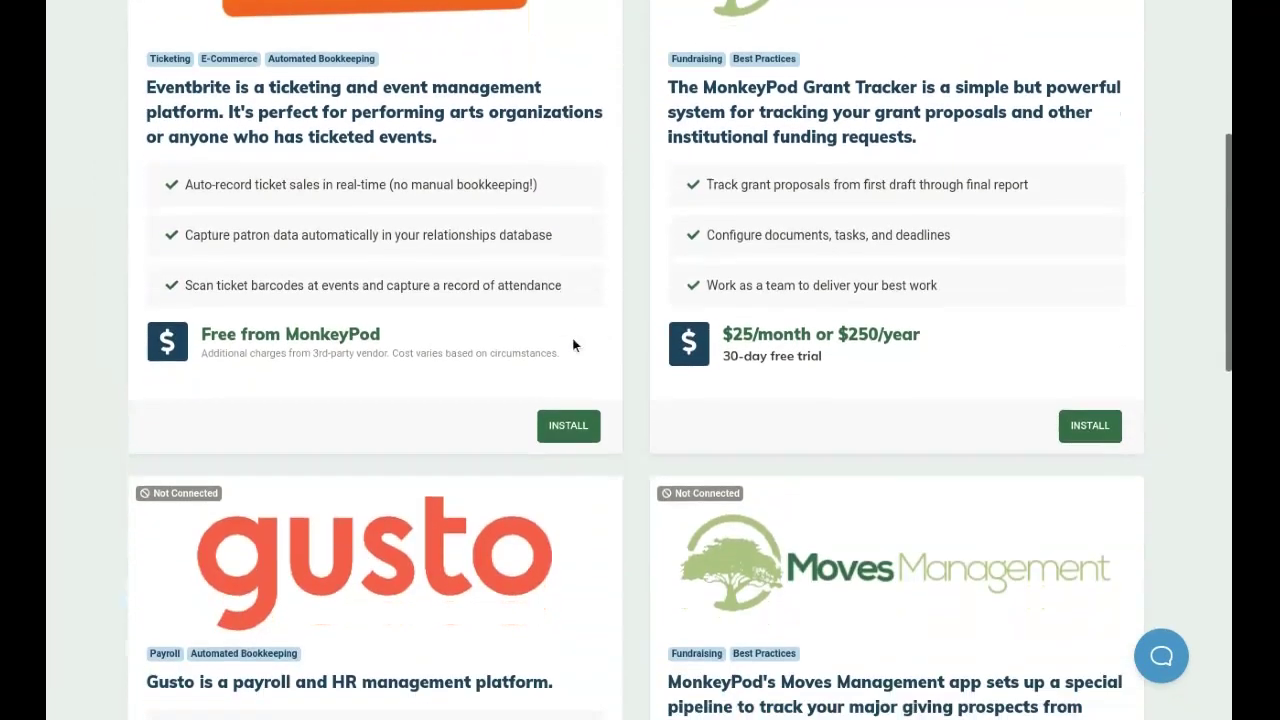
scroll(463, 458, down, 2)
click(566, 561)
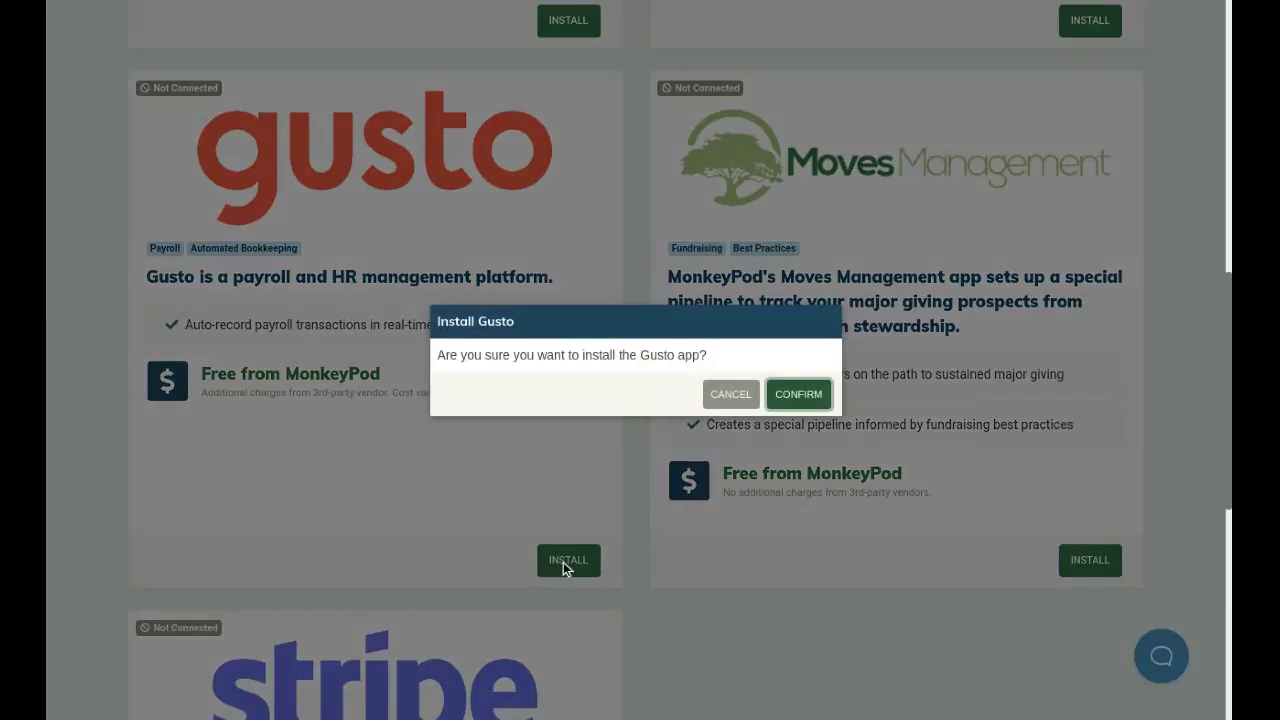
click(795, 402)
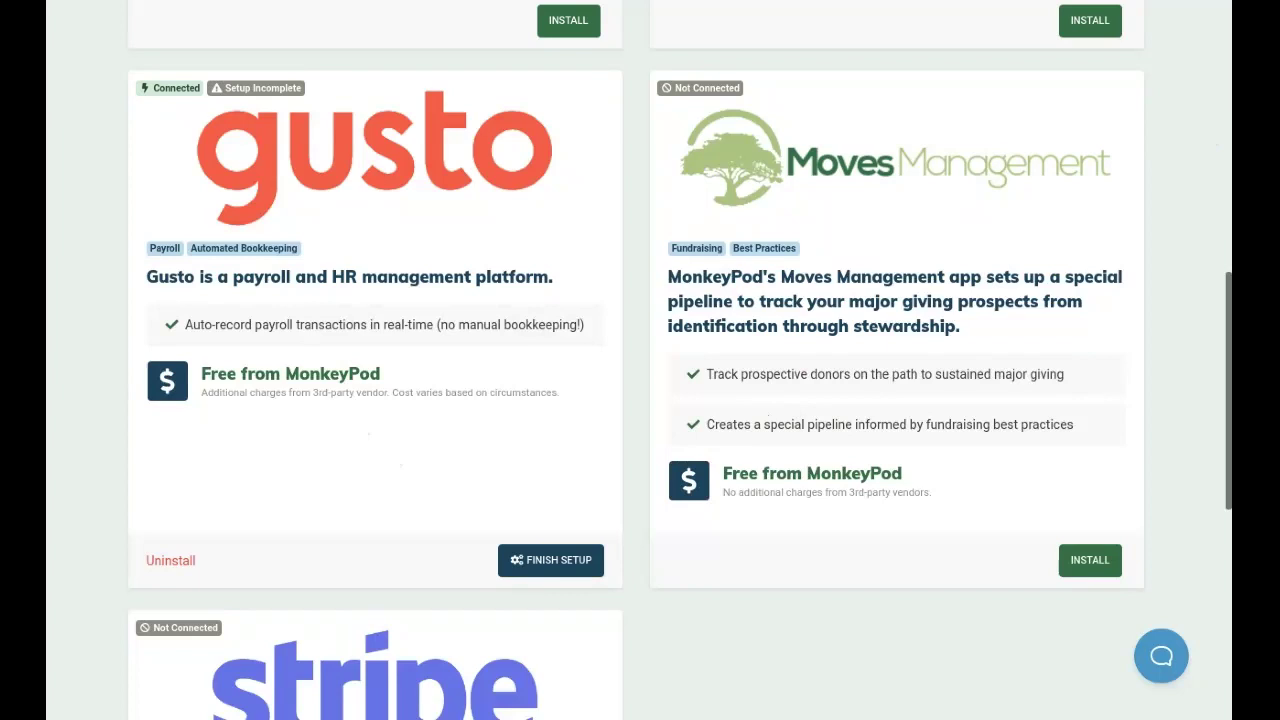
Resume setup of the installed Gusto app to reach the Gusto Integration page.
click(564, 567)
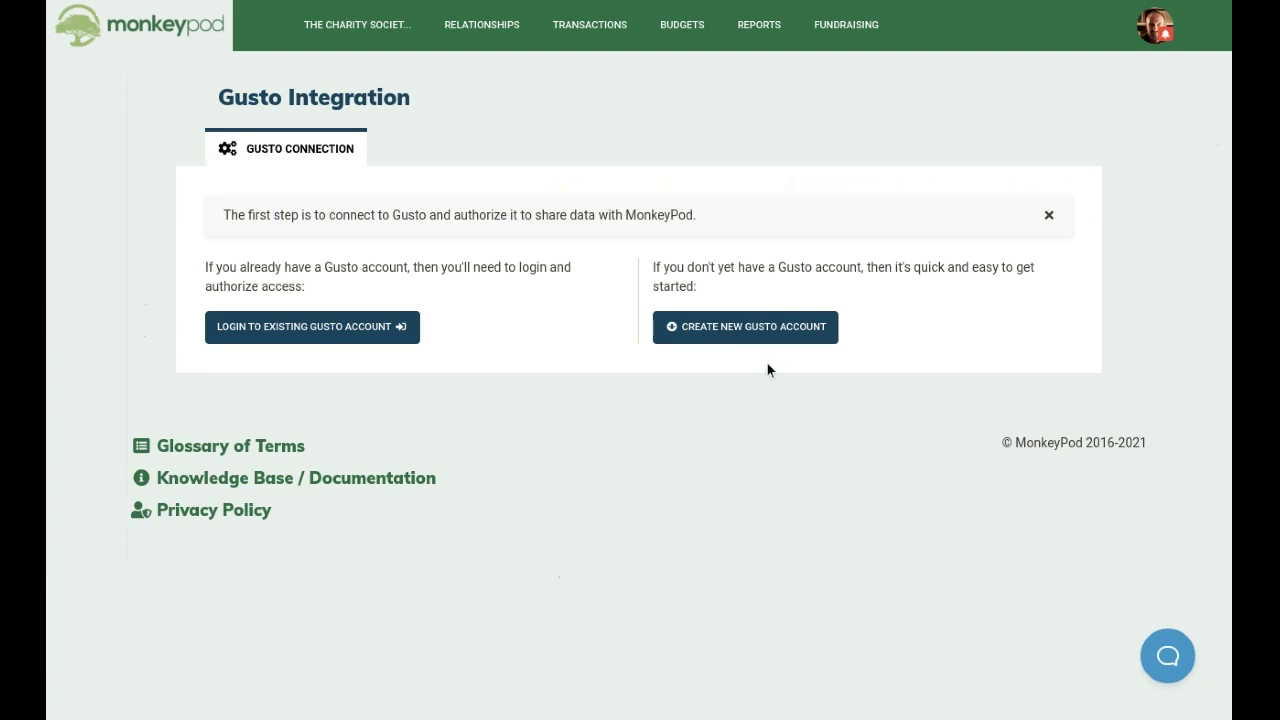
Submit the prefilled new Gusto account form with admin details, company details and 5 employees.
click(789, 333)
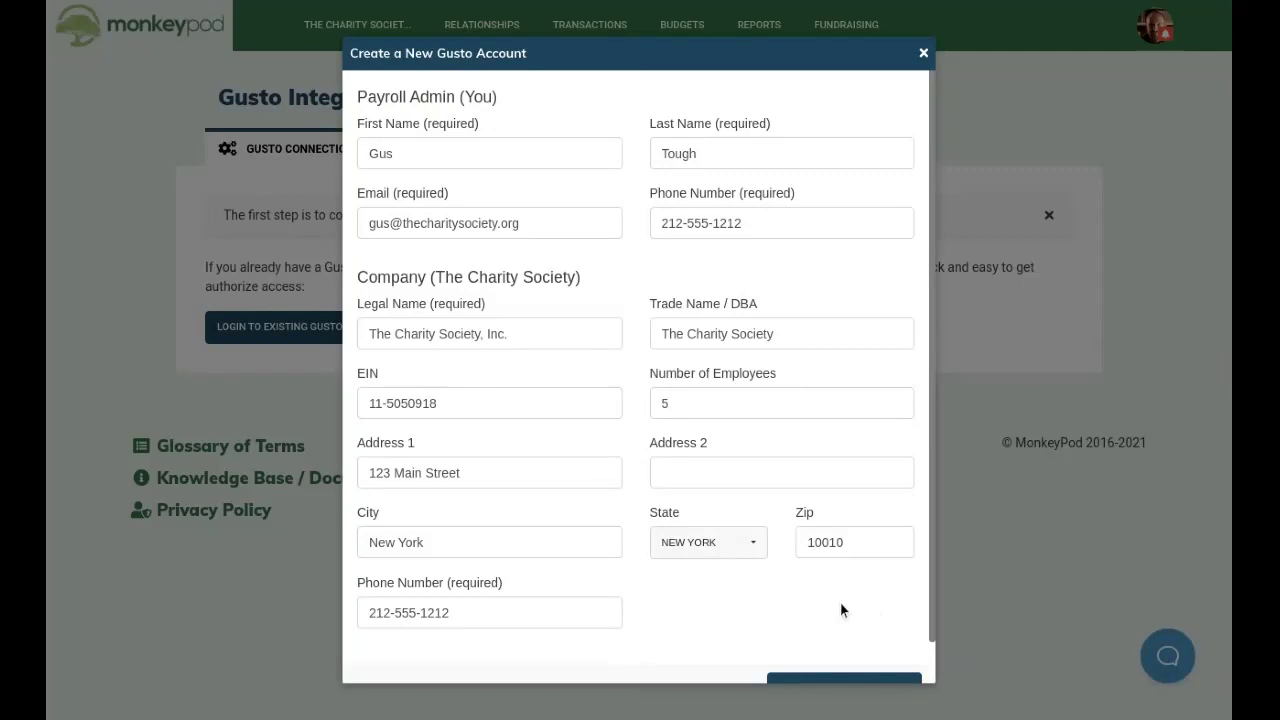
scroll(840, 608, down, 1)
scroll(838, 606, up, 1)
scroll(838, 606, down, 1)
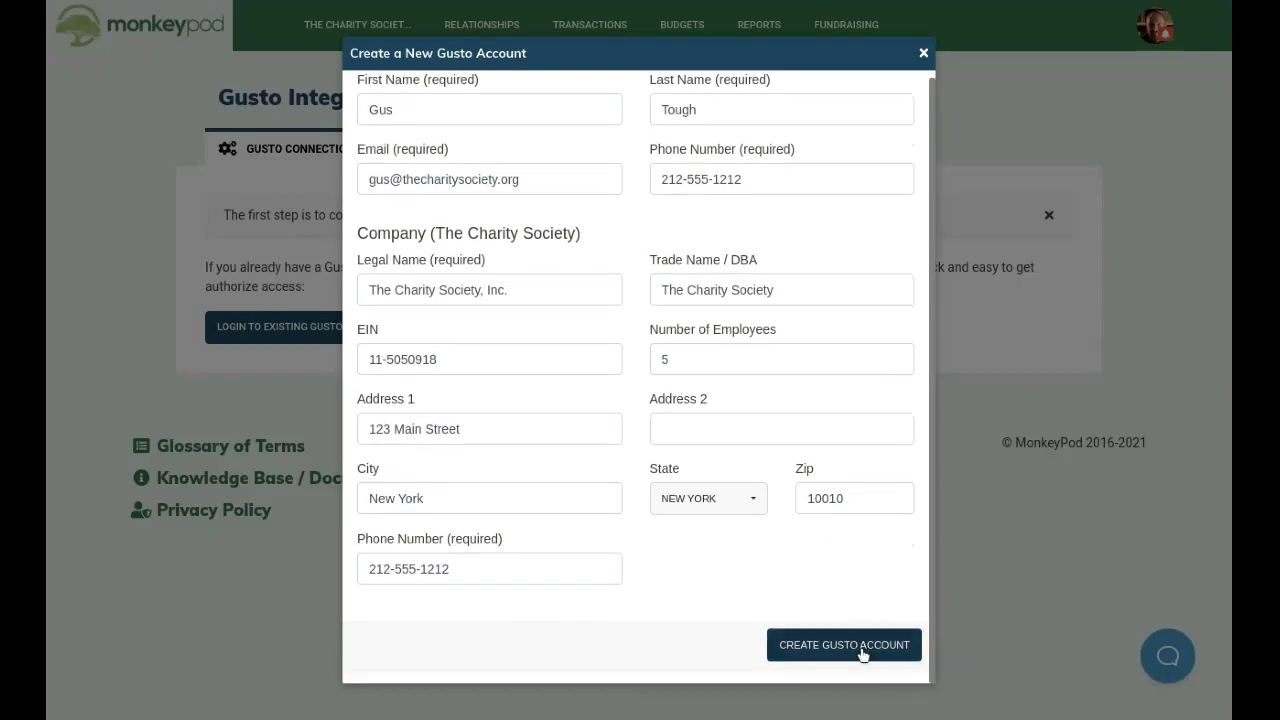
click(858, 644)
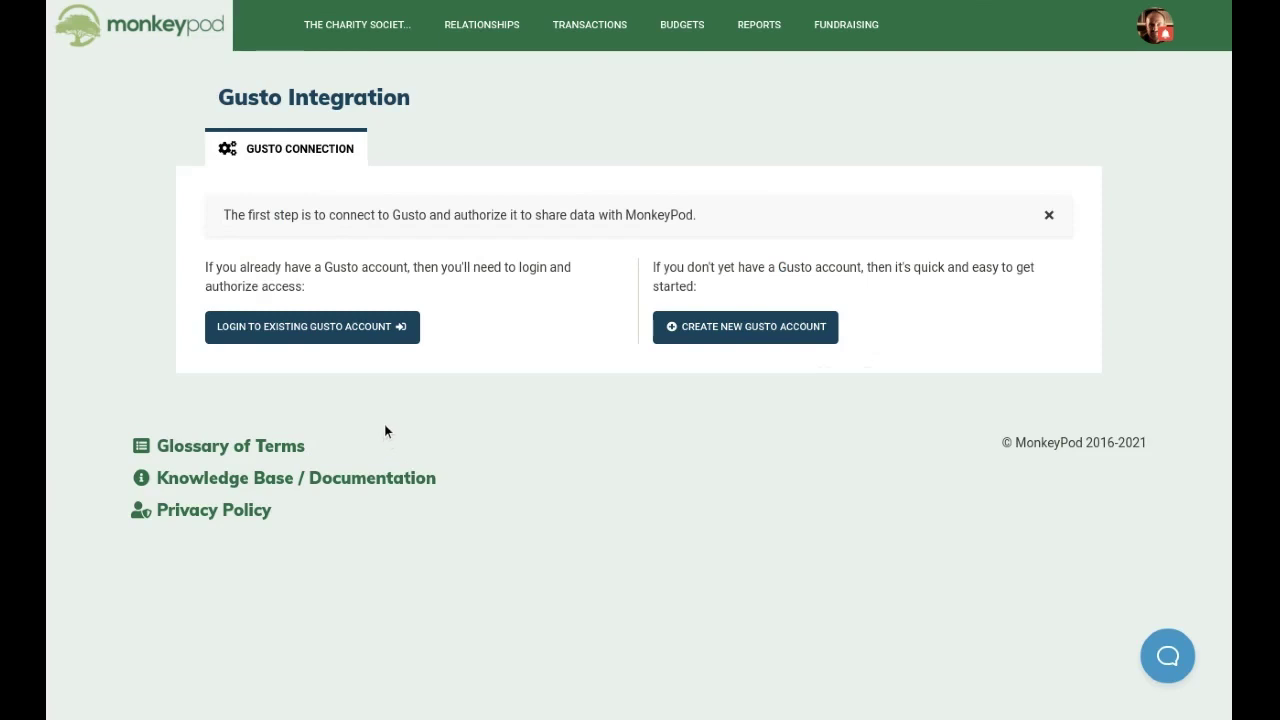
Log in to Gusto, authorize MonkeyPod, and save the connection to THE CHARITY SOCIETY company.
click(318, 330)
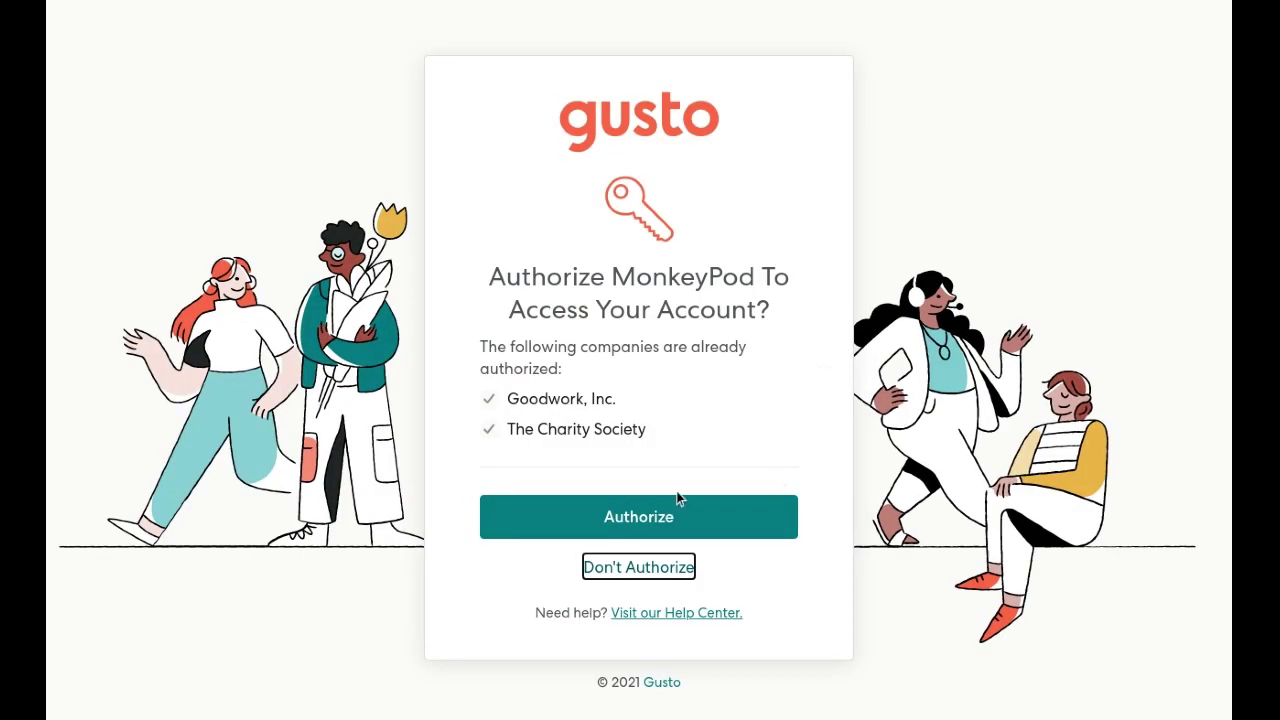
click(625, 517)
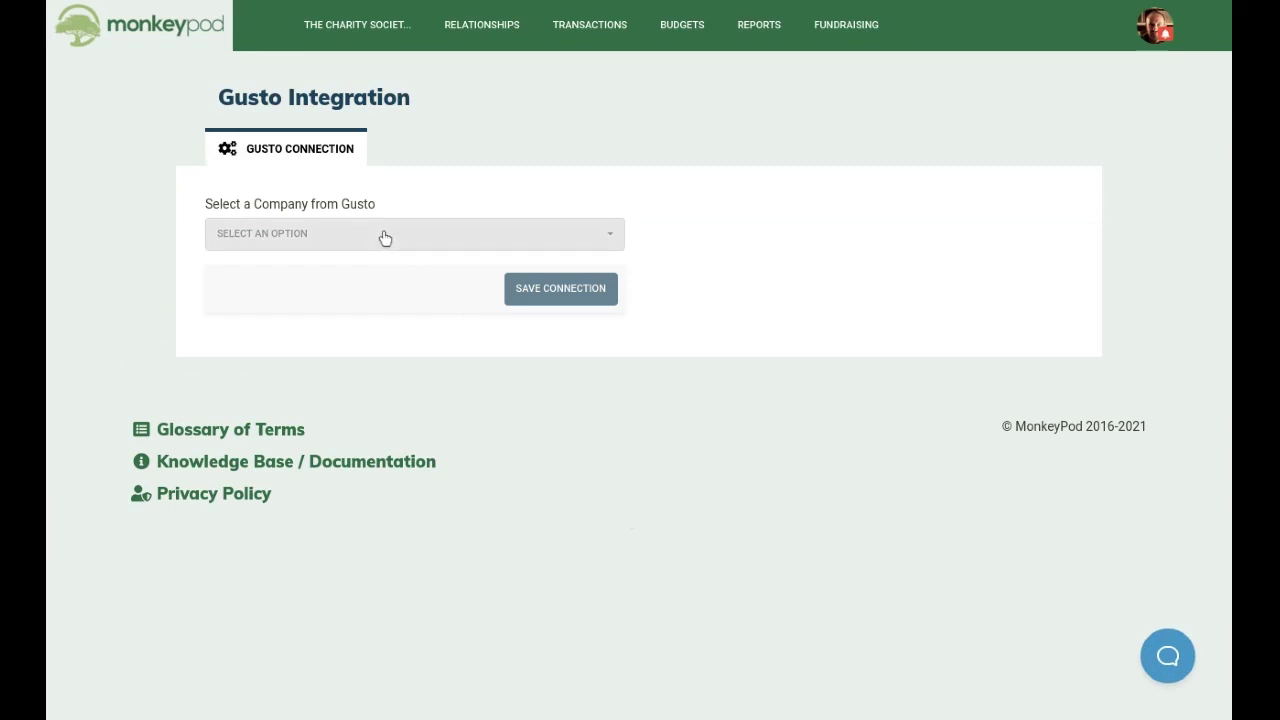
click(385, 236)
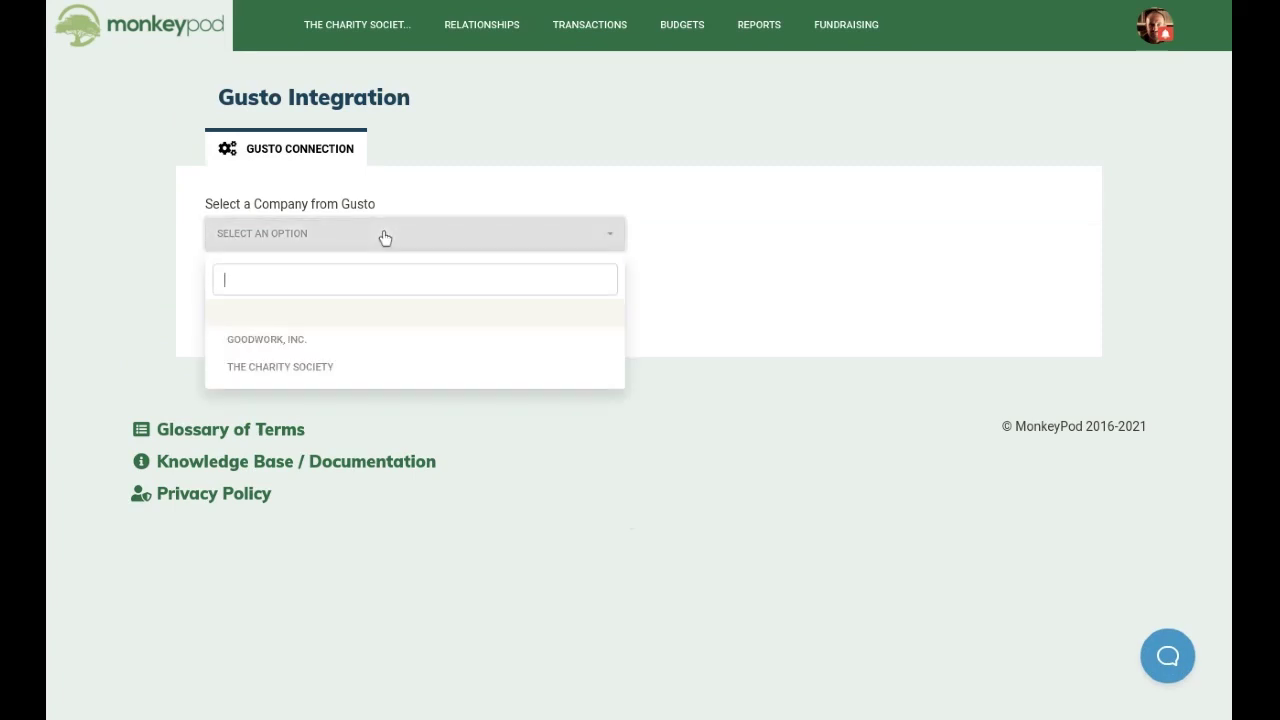
click(341, 370)
click(572, 295)
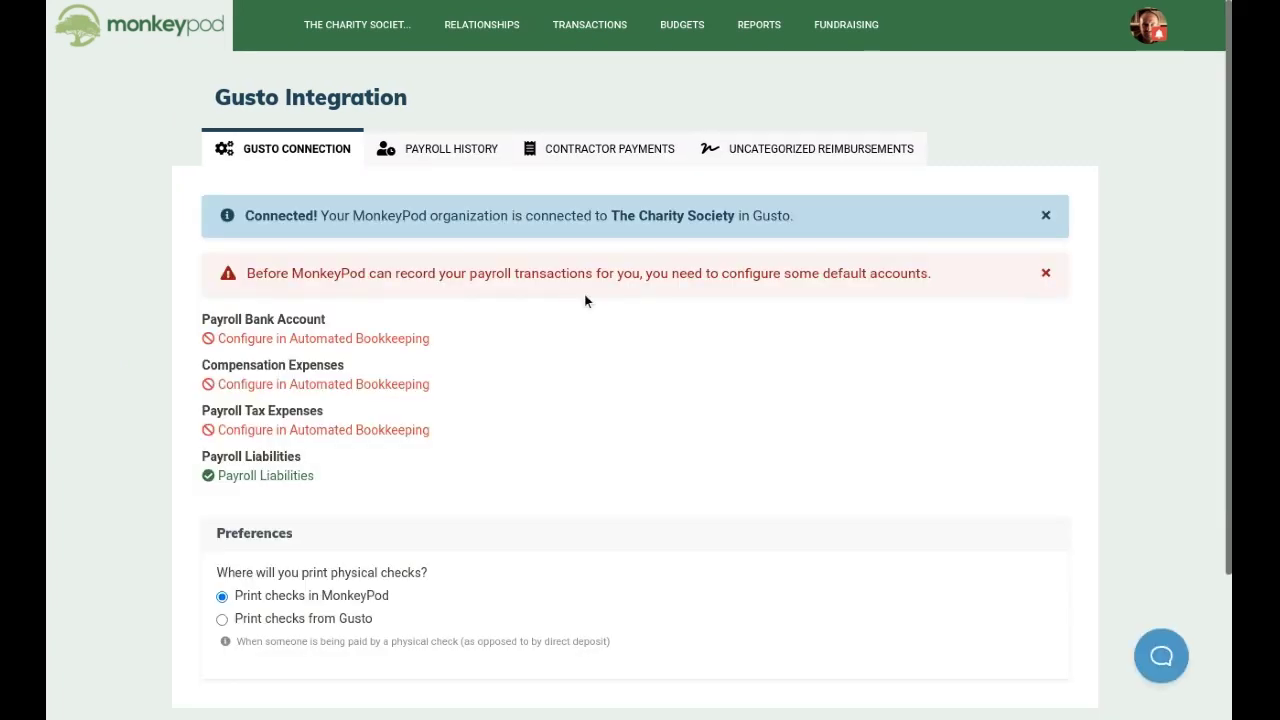
Follow the Configure in Automated Bookkeeping link down to the Payroll default account fields.
scroll(480, 345, down, 1)
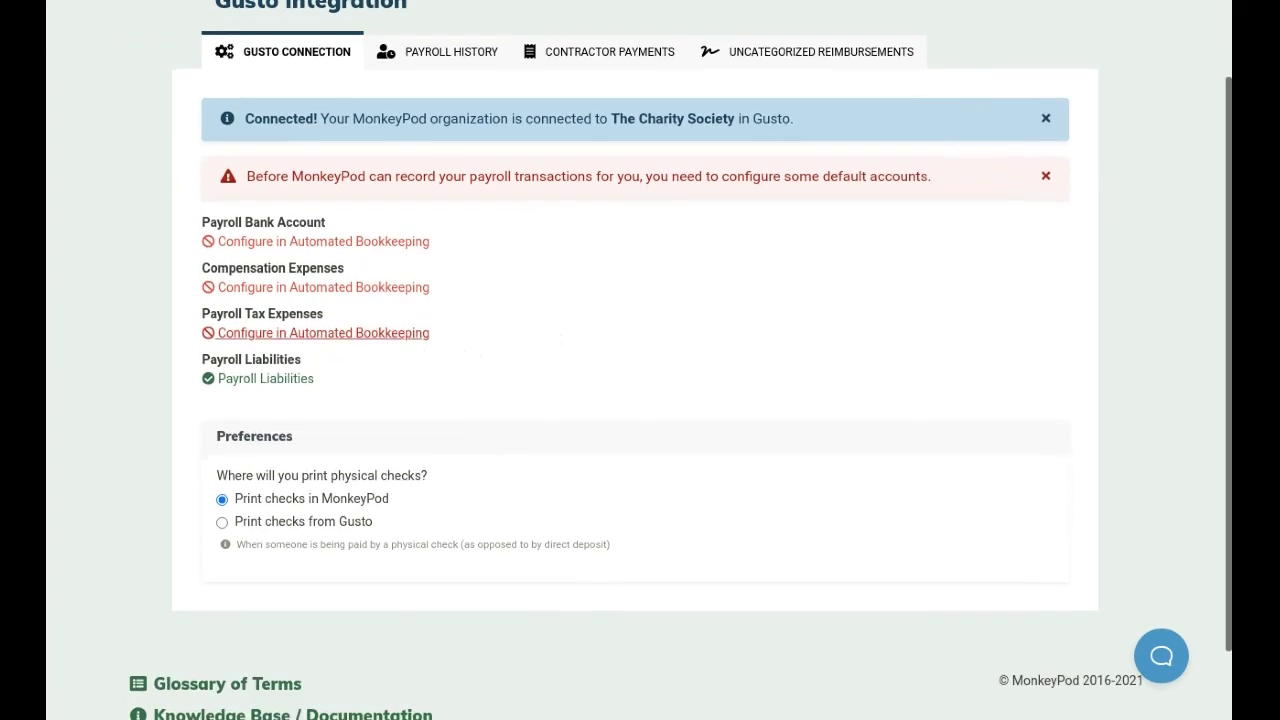
click(382, 334)
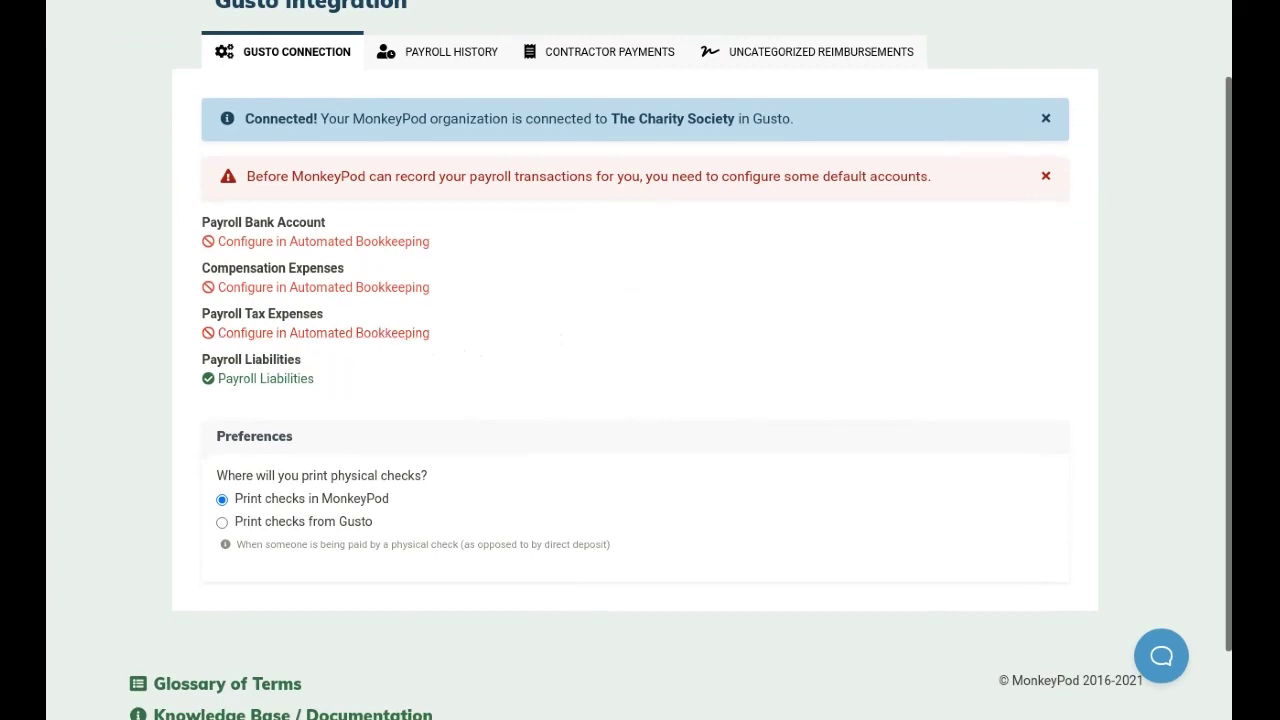
scroll(838, 494, down, 5)
scroll(838, 494, down, 2)
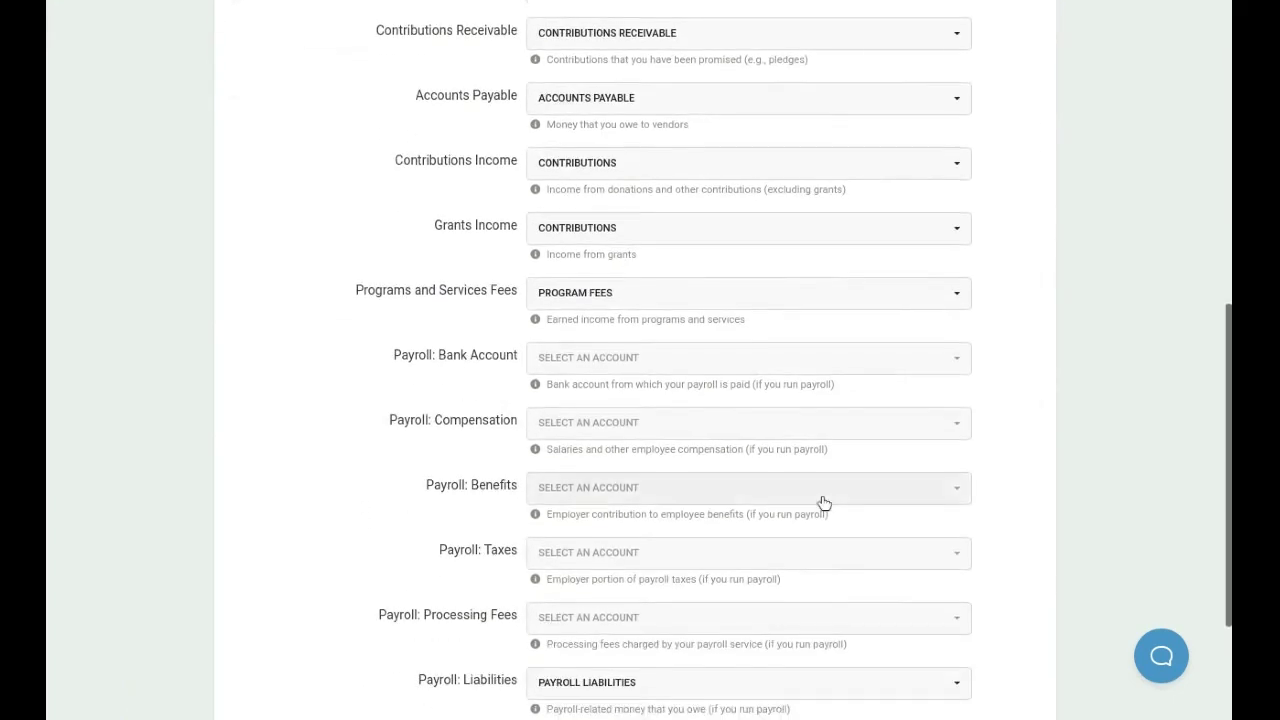
Set Payroll: Bank Account to Checking and Compensation to Payroll and Related Expenses.
click(620, 366)
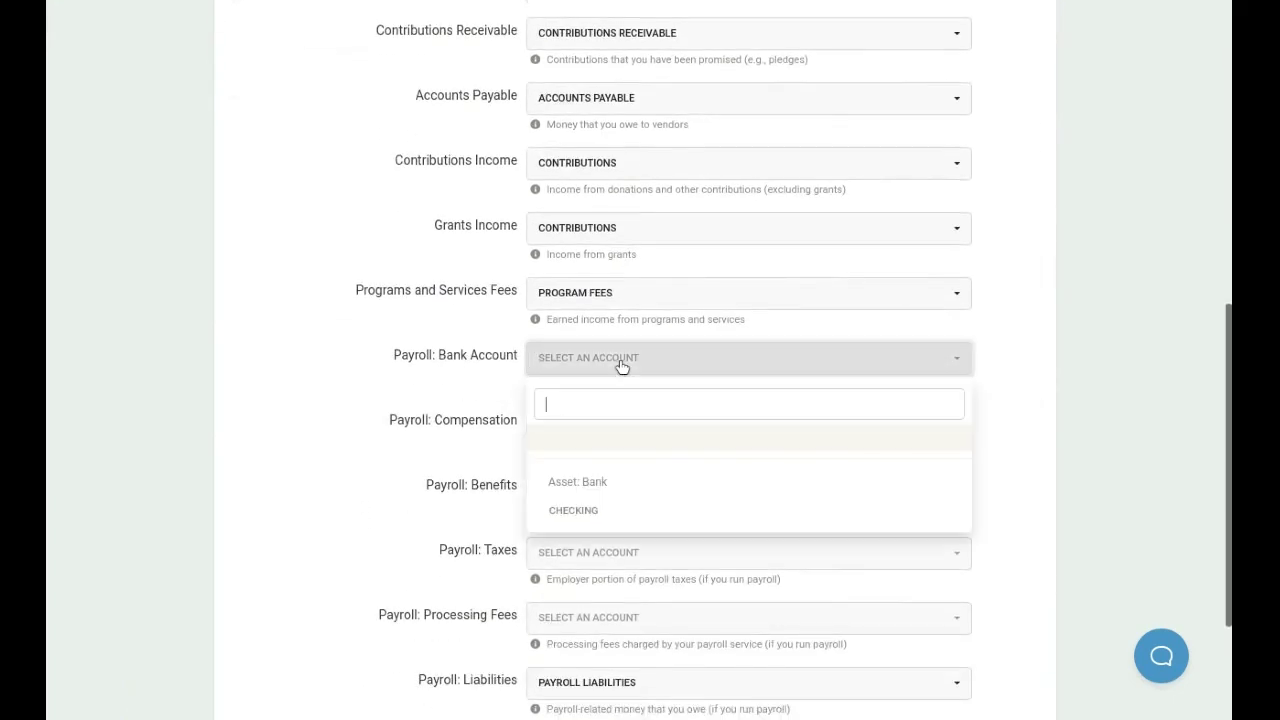
click(582, 514)
click(609, 423)
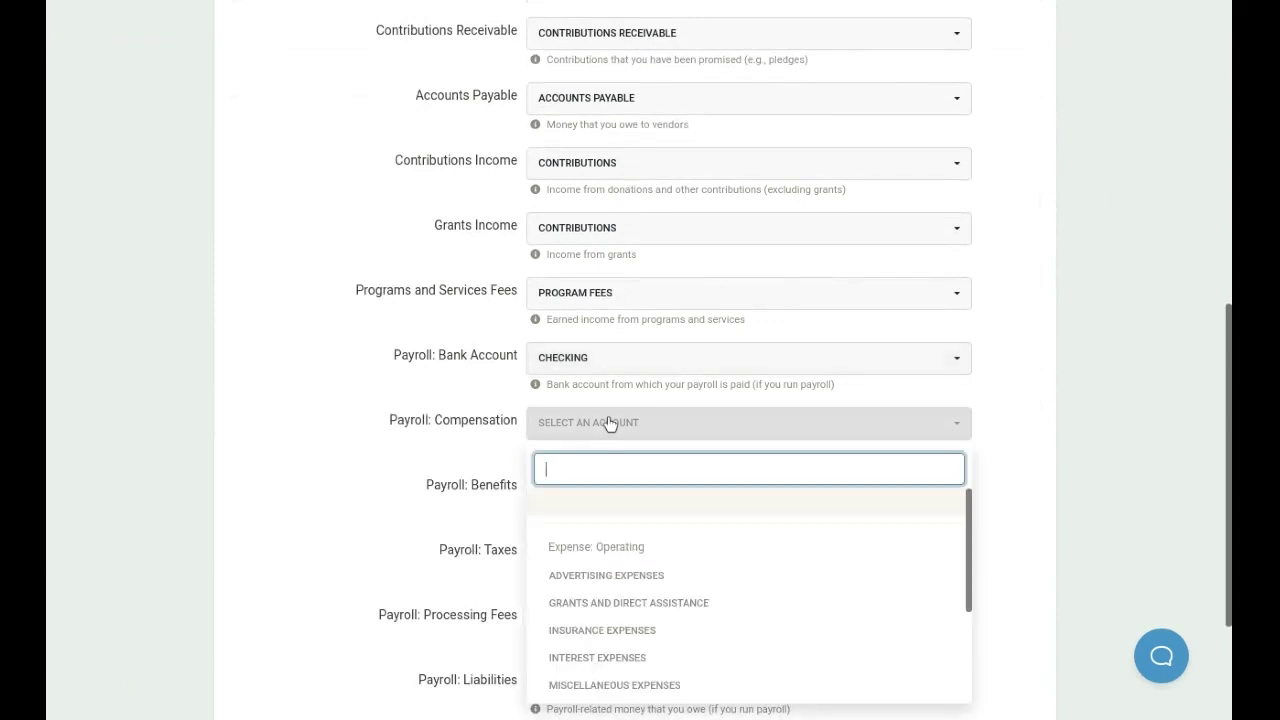
scroll(600, 560, down, 3)
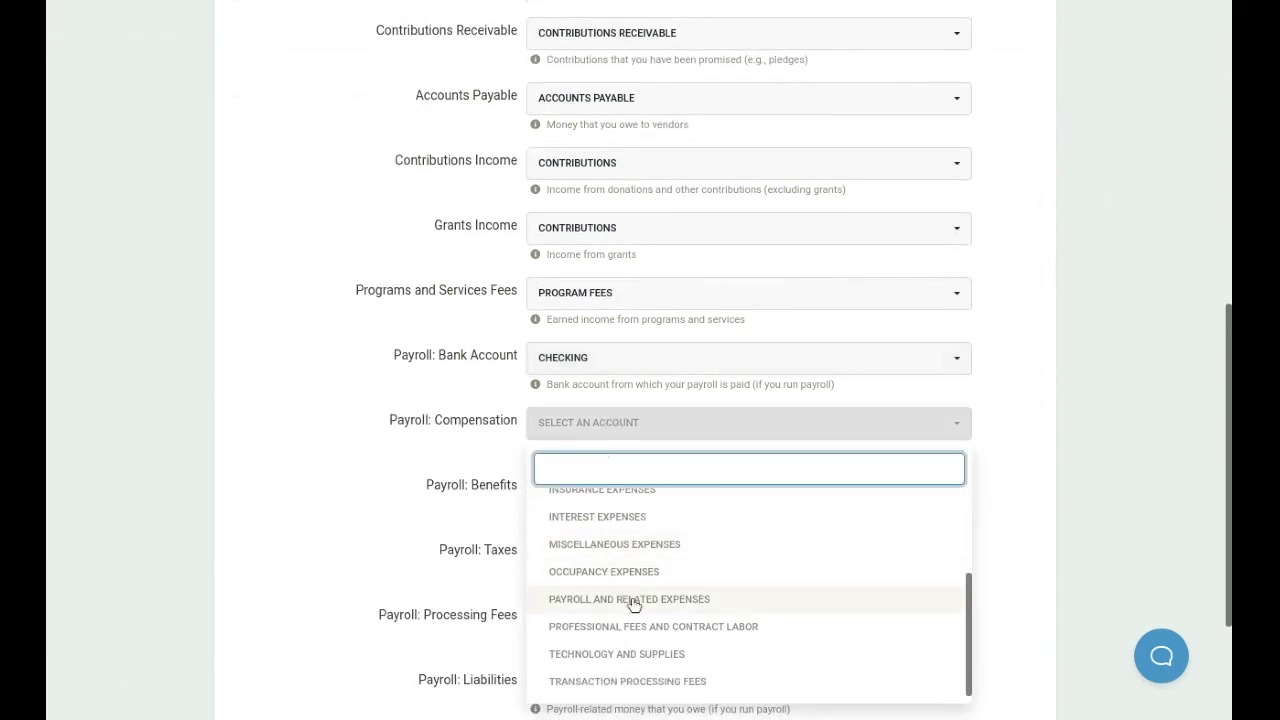
click(629, 600)
Set payroll Benefits, Taxes and Processing Fees accounts to Payroll and Related Expenses.
click(592, 488)
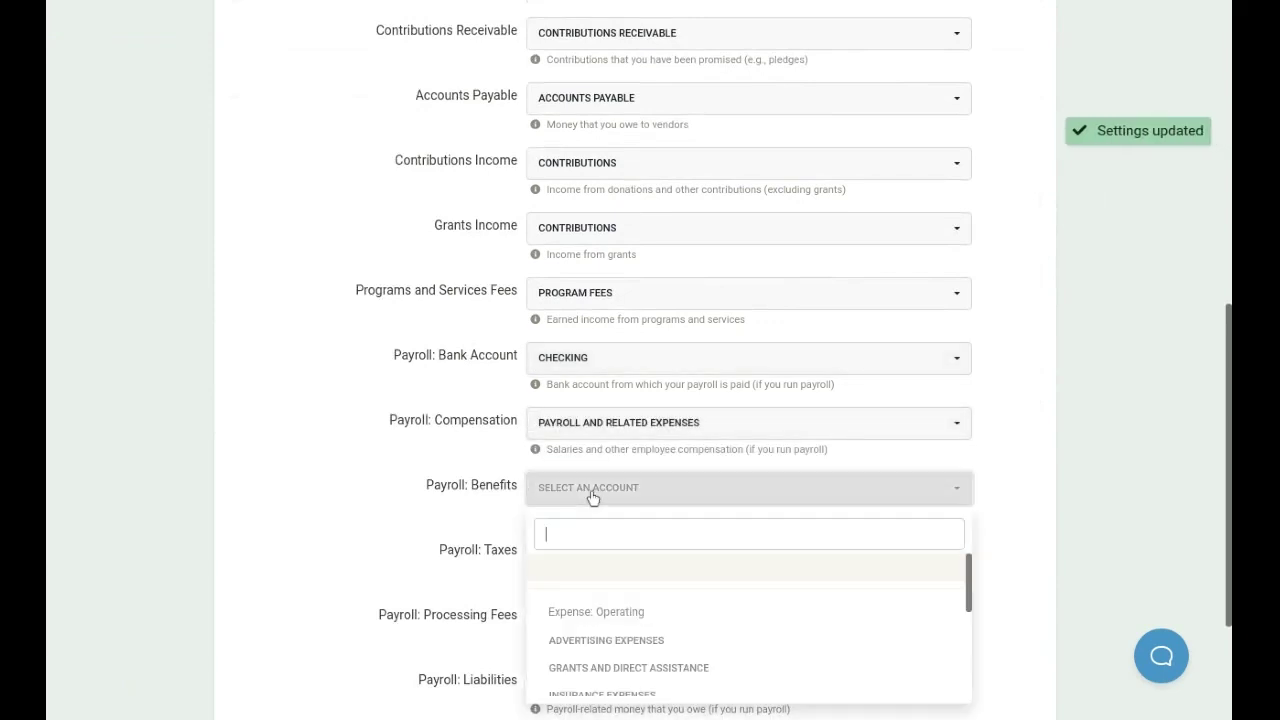
scroll(596, 518, down, 2)
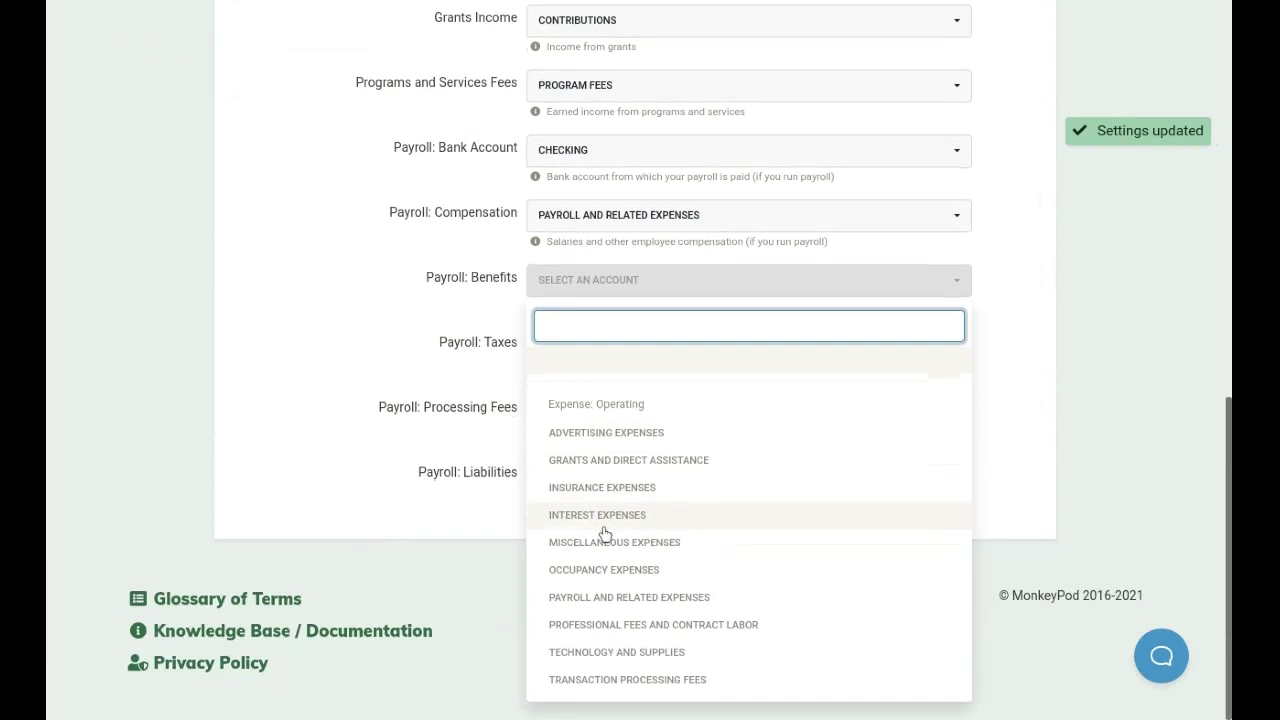
click(632, 598)
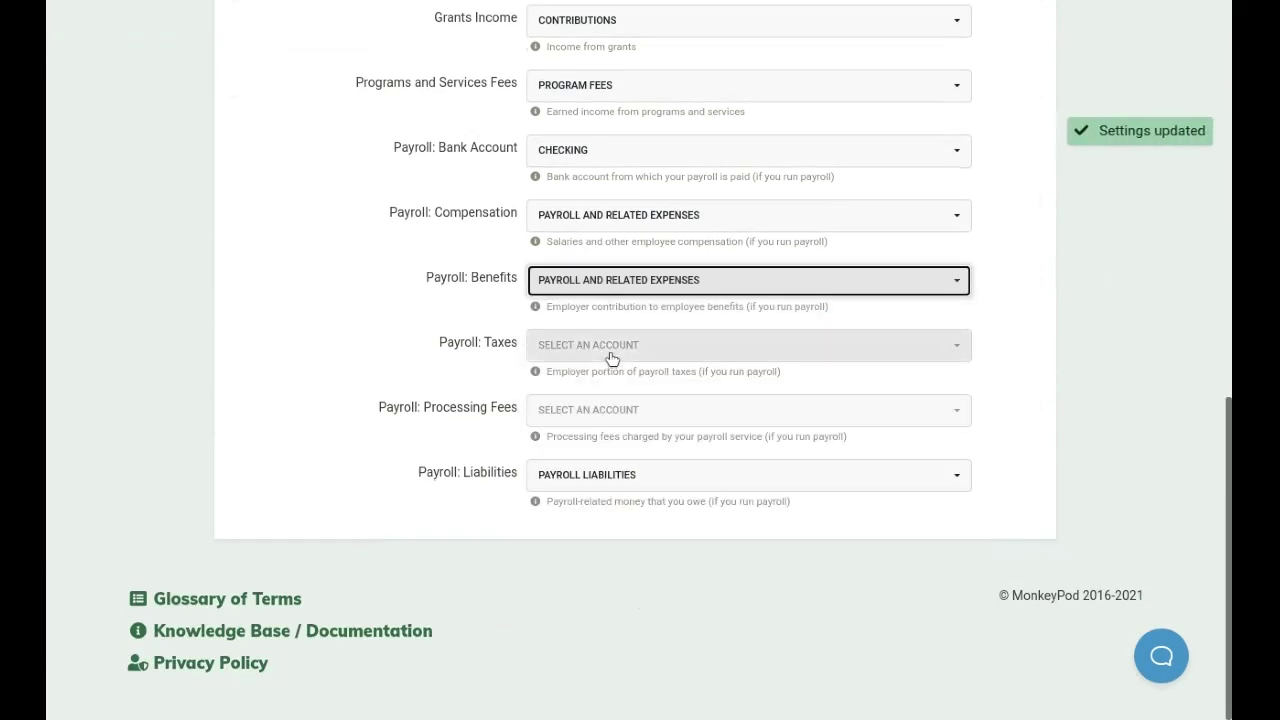
click(611, 352)
scroll(622, 509, down, 1)
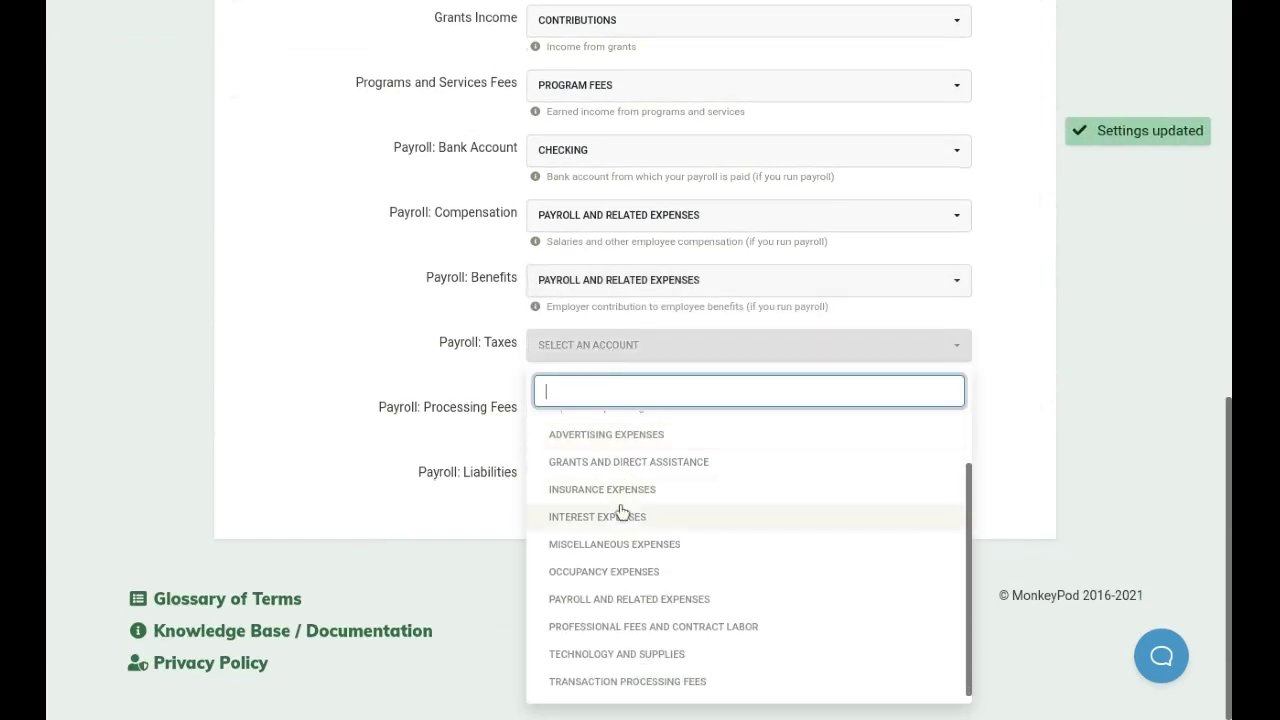
click(640, 598)
click(597, 421)
scroll(629, 517, down, 3)
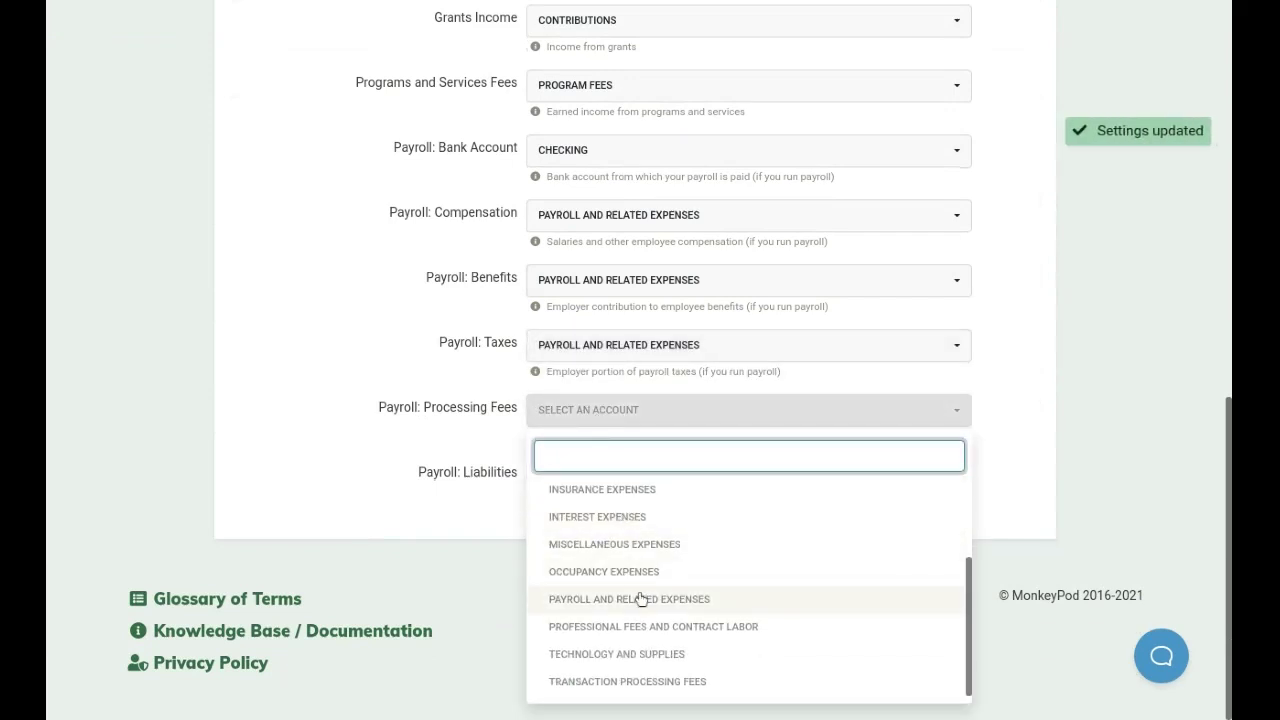
click(636, 600)
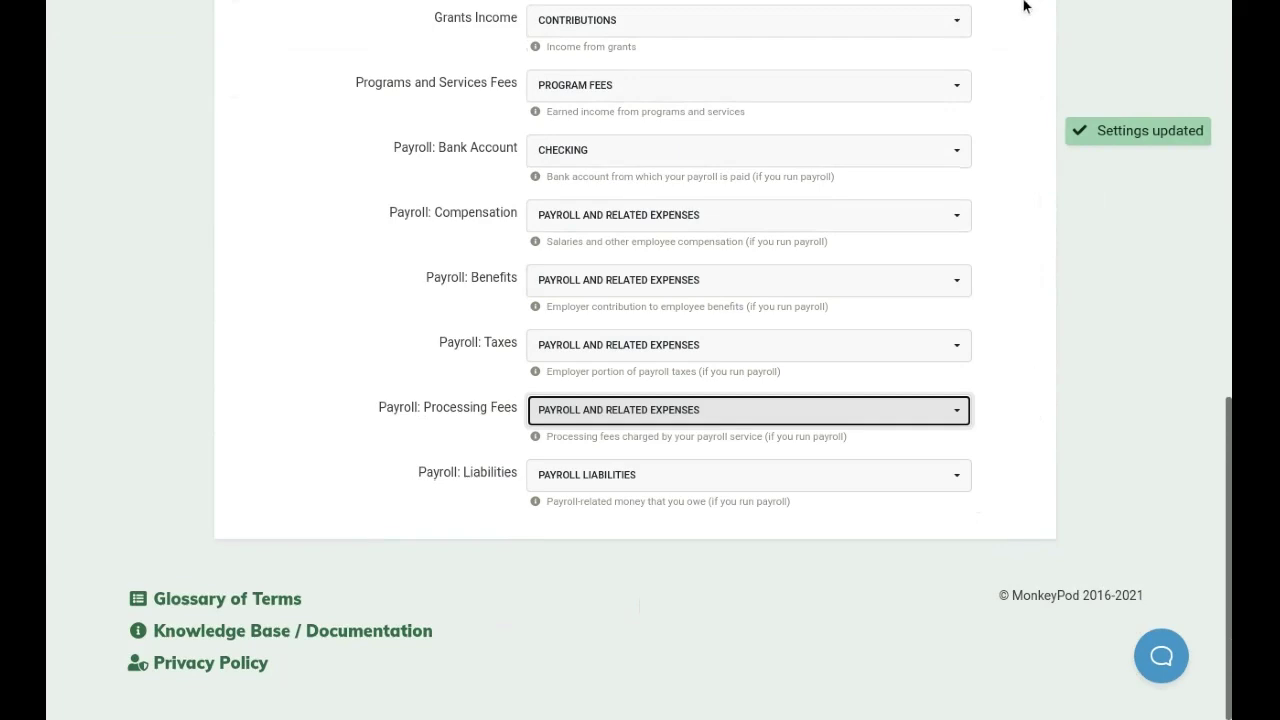
scroll(277, 443, up, 8)
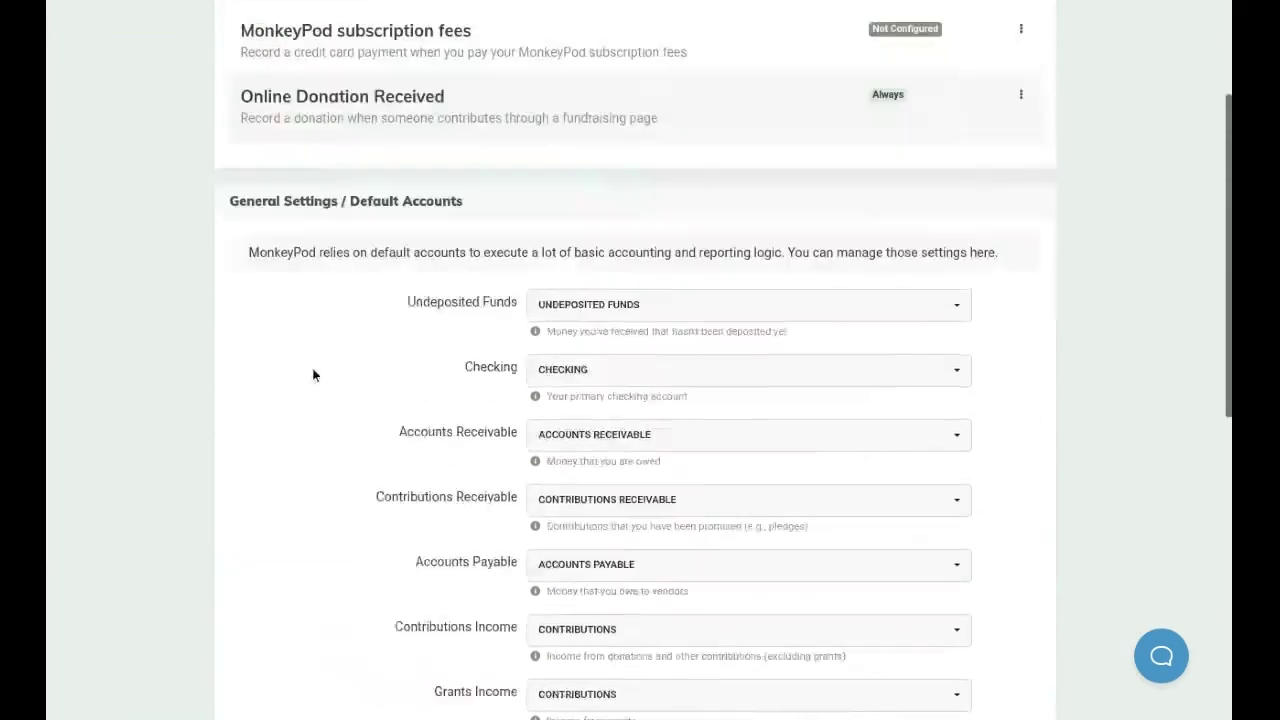
scroll(339, 253, up, 1)
click(365, 20)
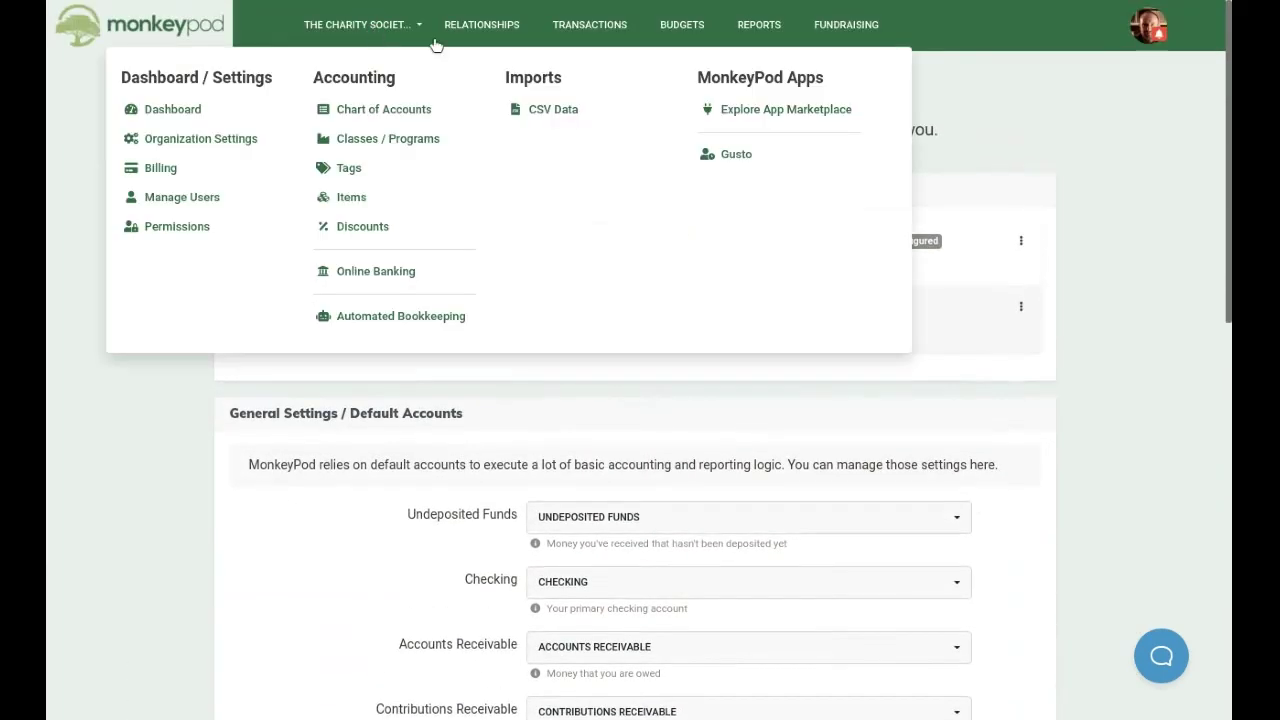
On the Gusto Integration page, set the preference to print physical checks in MonkeyPod.
click(733, 158)
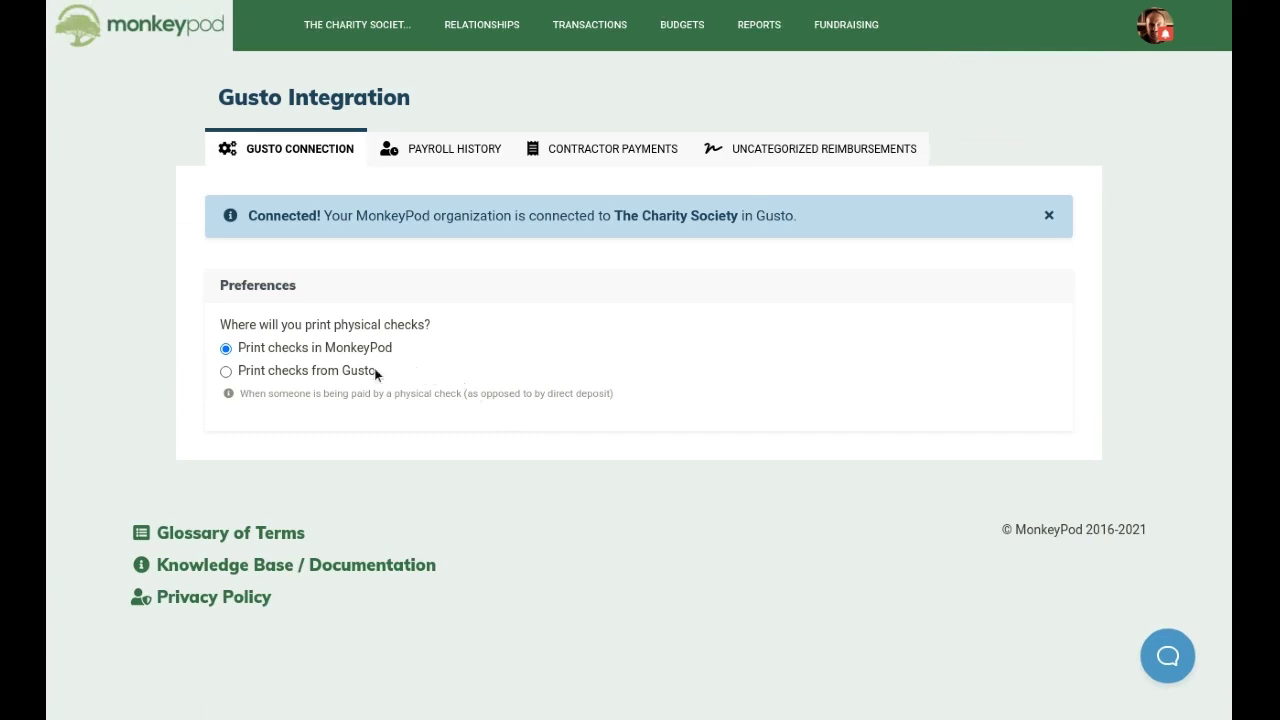
click(329, 376)
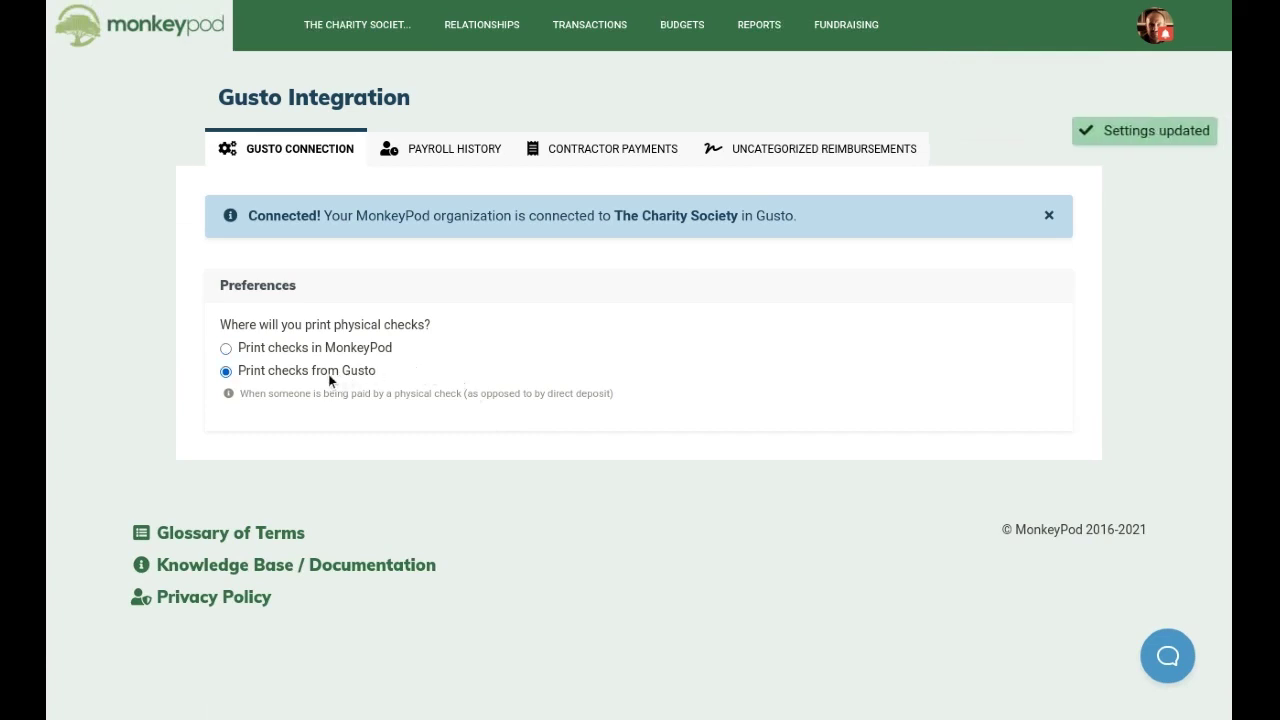
click(302, 346)
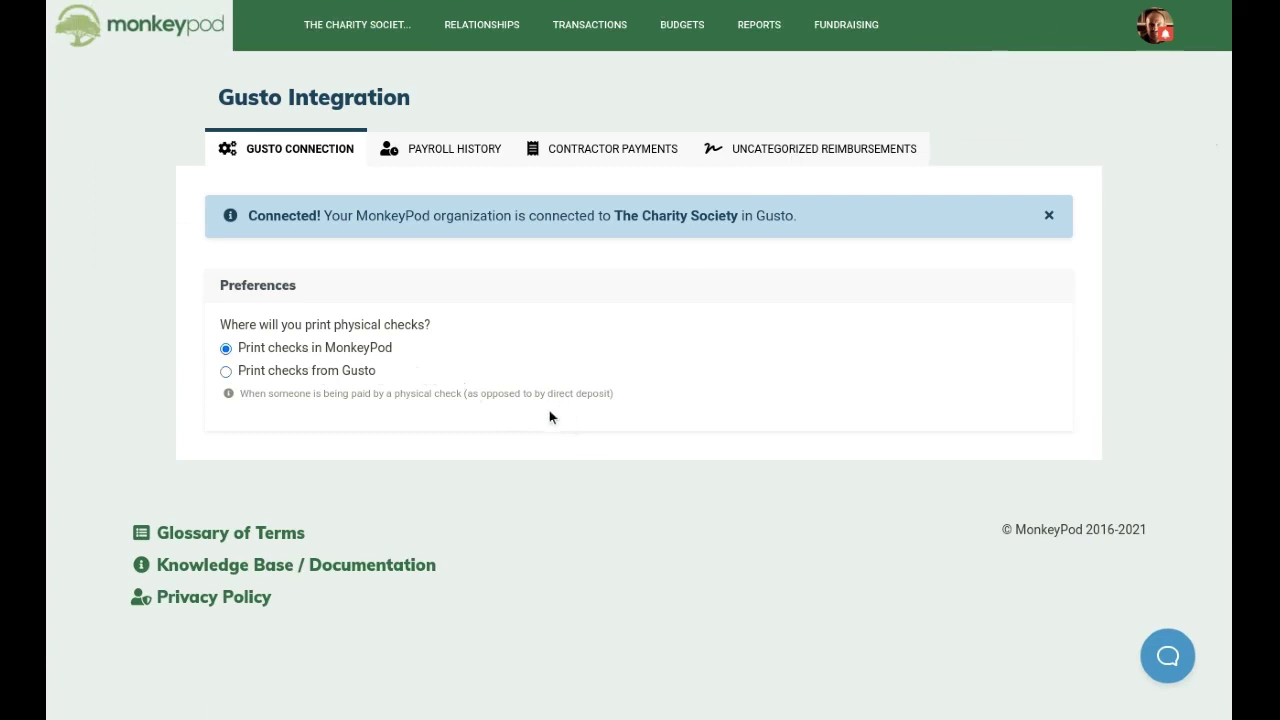
click(452, 151)
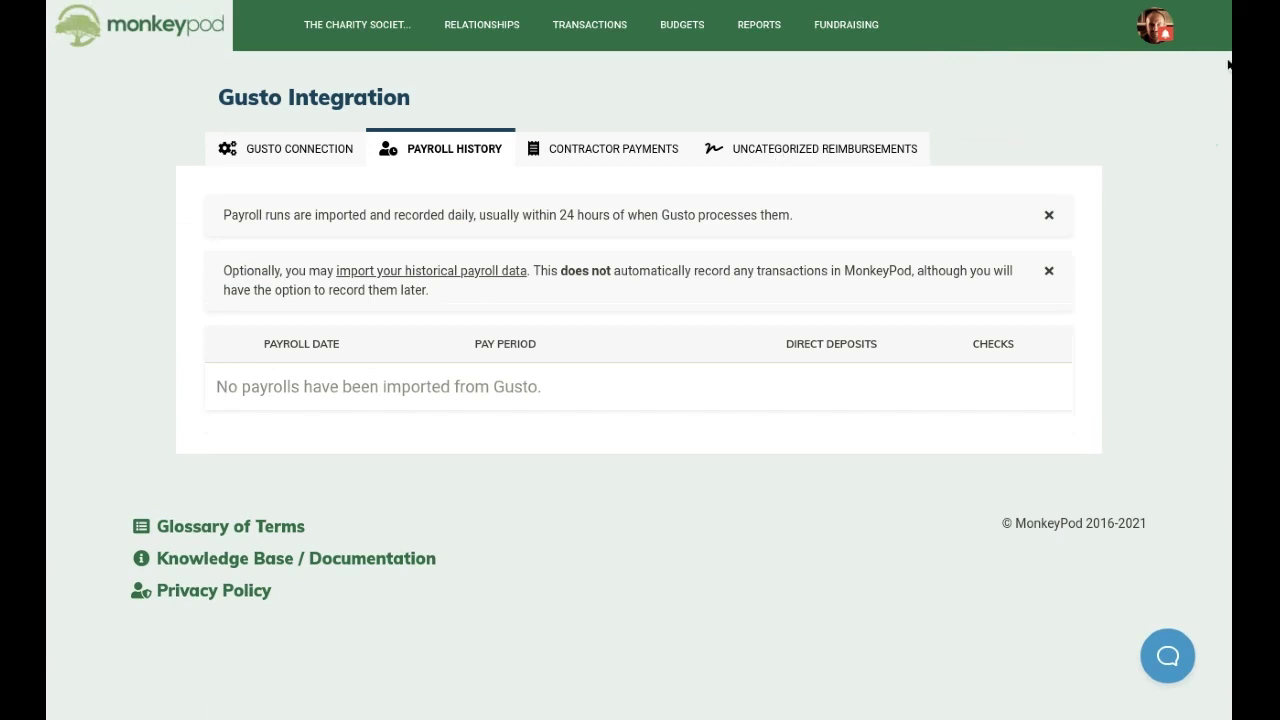
Import the historical payroll data from Gusto into Payroll History.
click(486, 272)
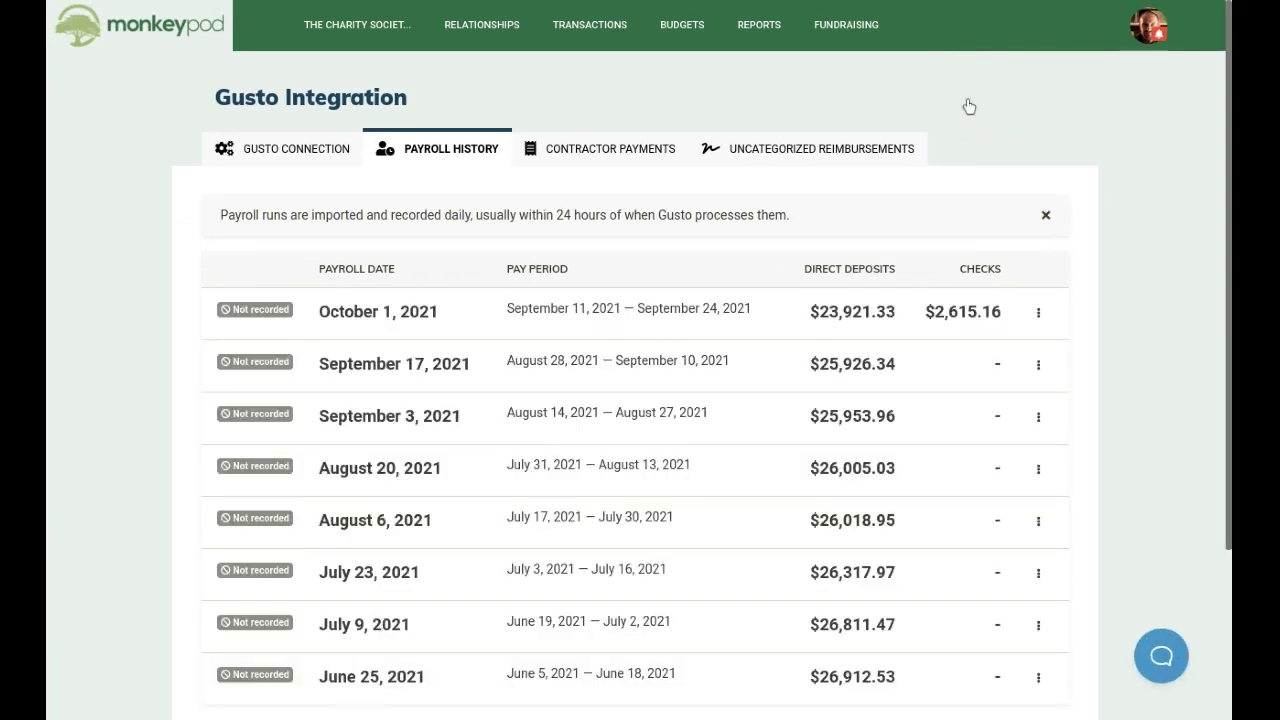
scroll(916, 191, down, 3)
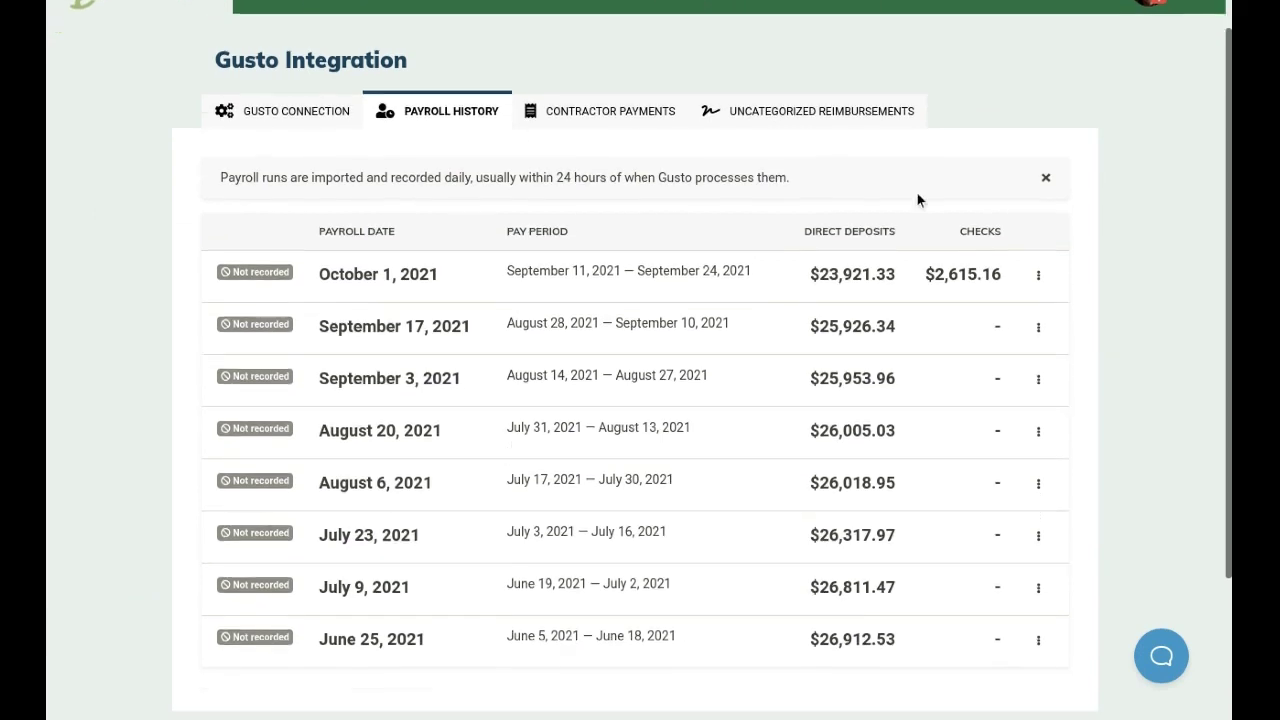
scroll(909, 232, up, 3)
scroll(904, 252, up, 1)
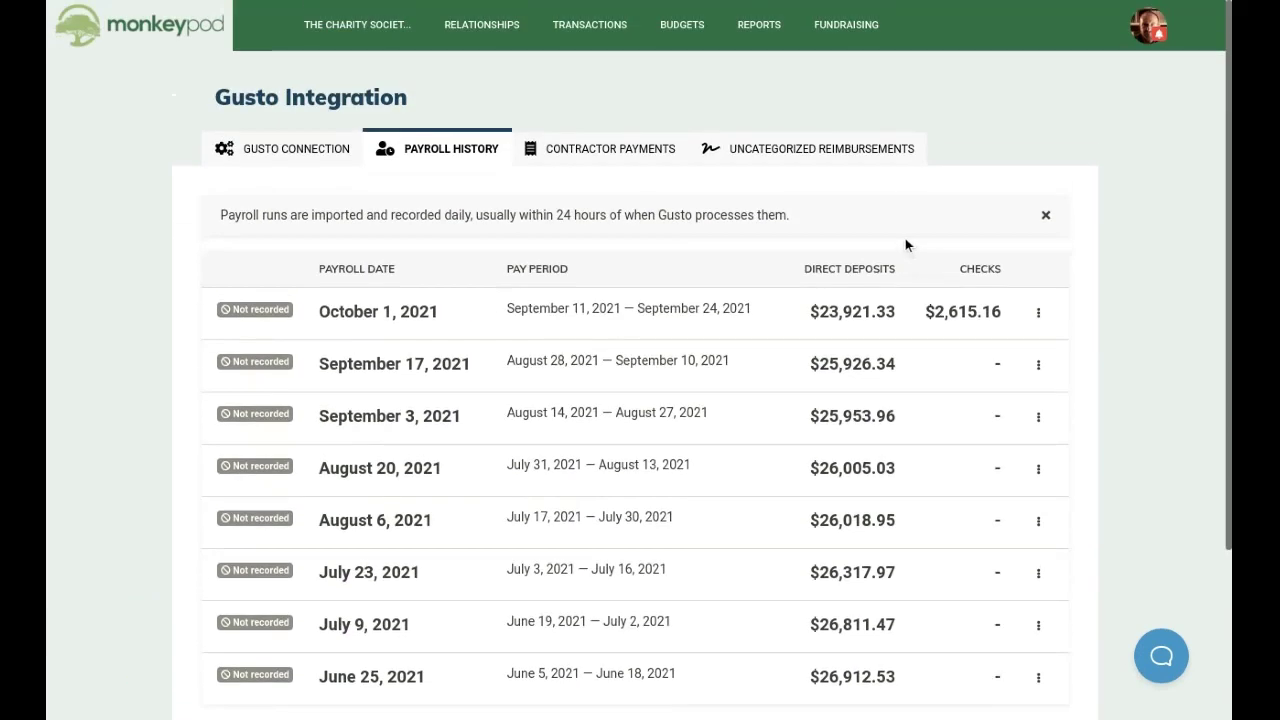
Record the October 1, 2021 payroll run as transactions and view its journal entry.
click(1041, 319)
click(1040, 344)
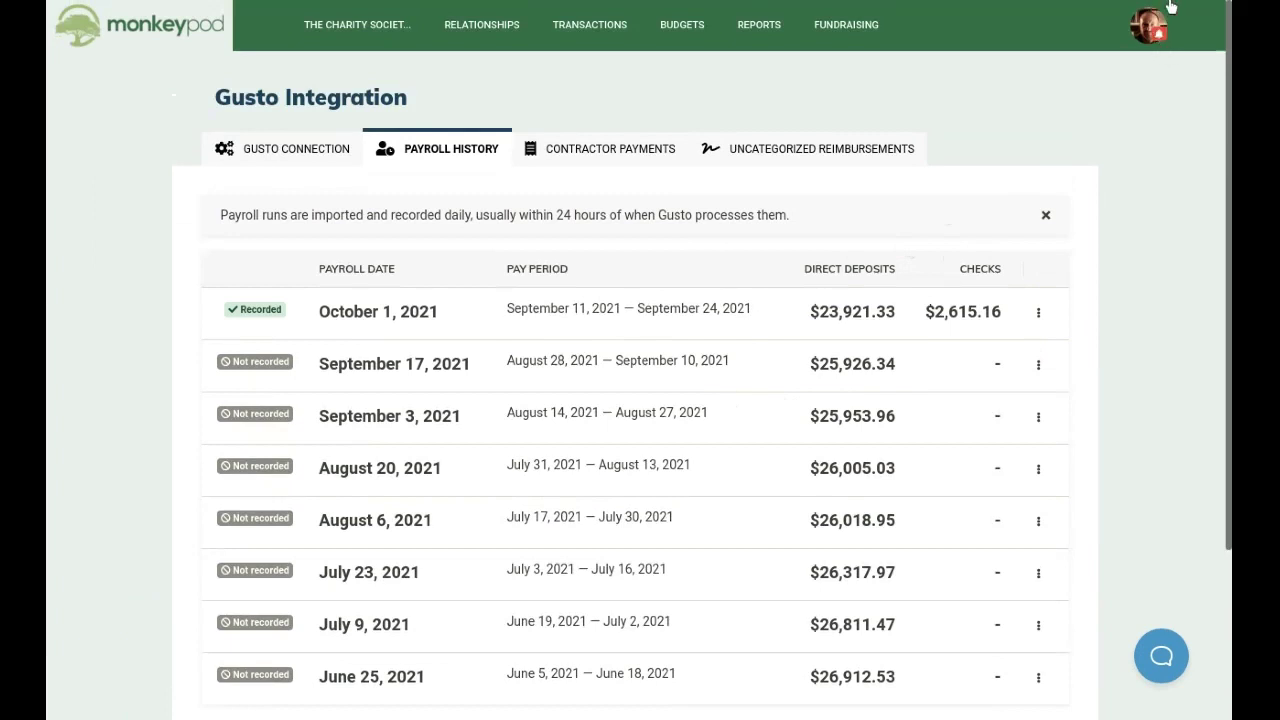
click(1038, 318)
click(1029, 345)
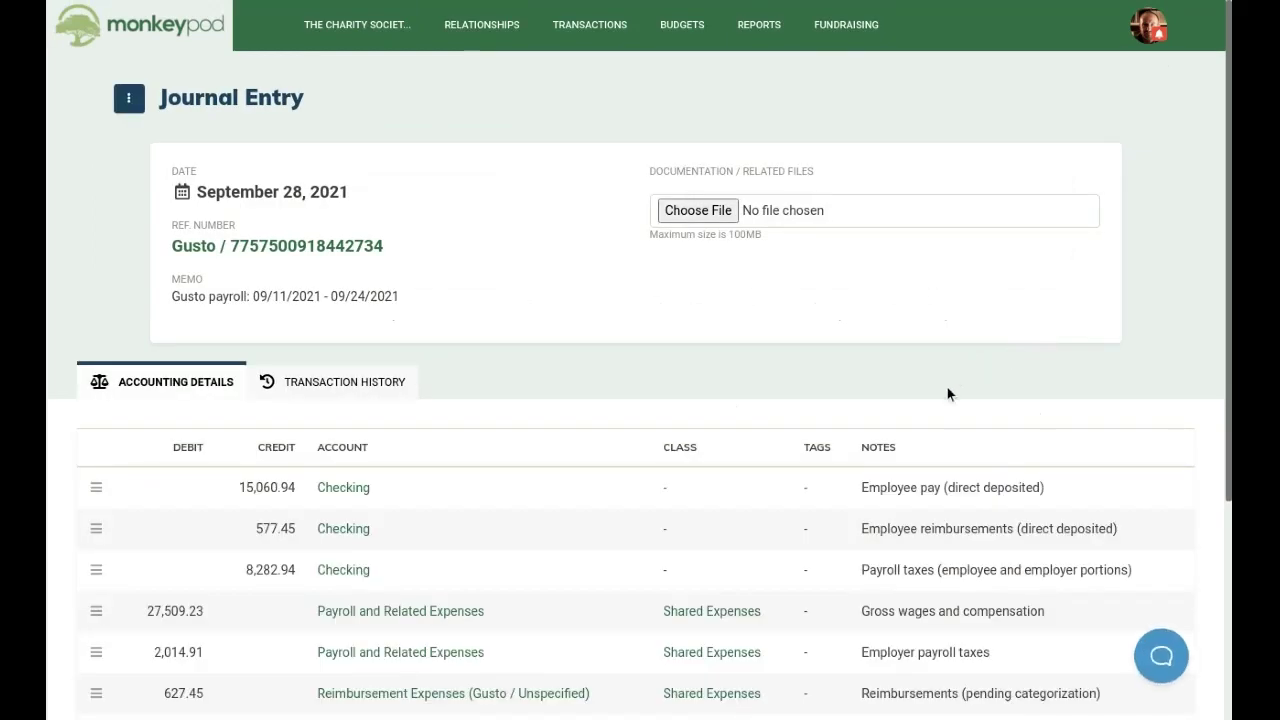
scroll(947, 393, down, 3)
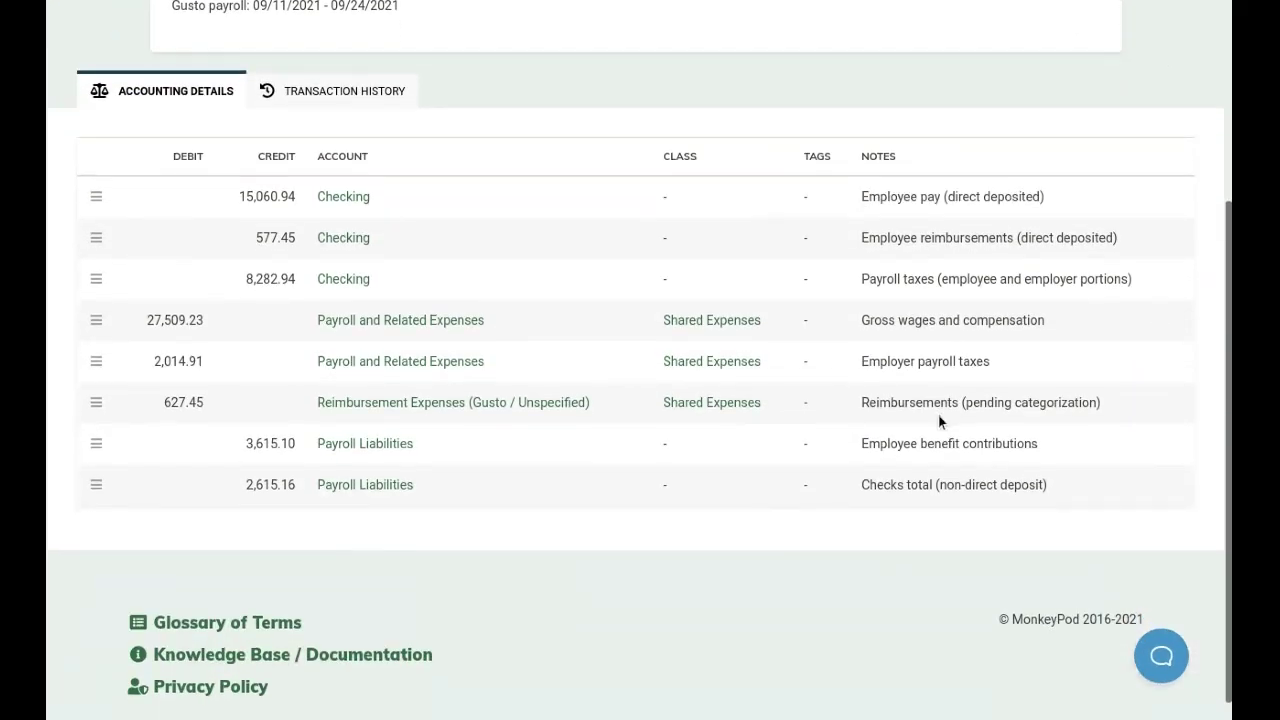
scroll(937, 418, up, 1)
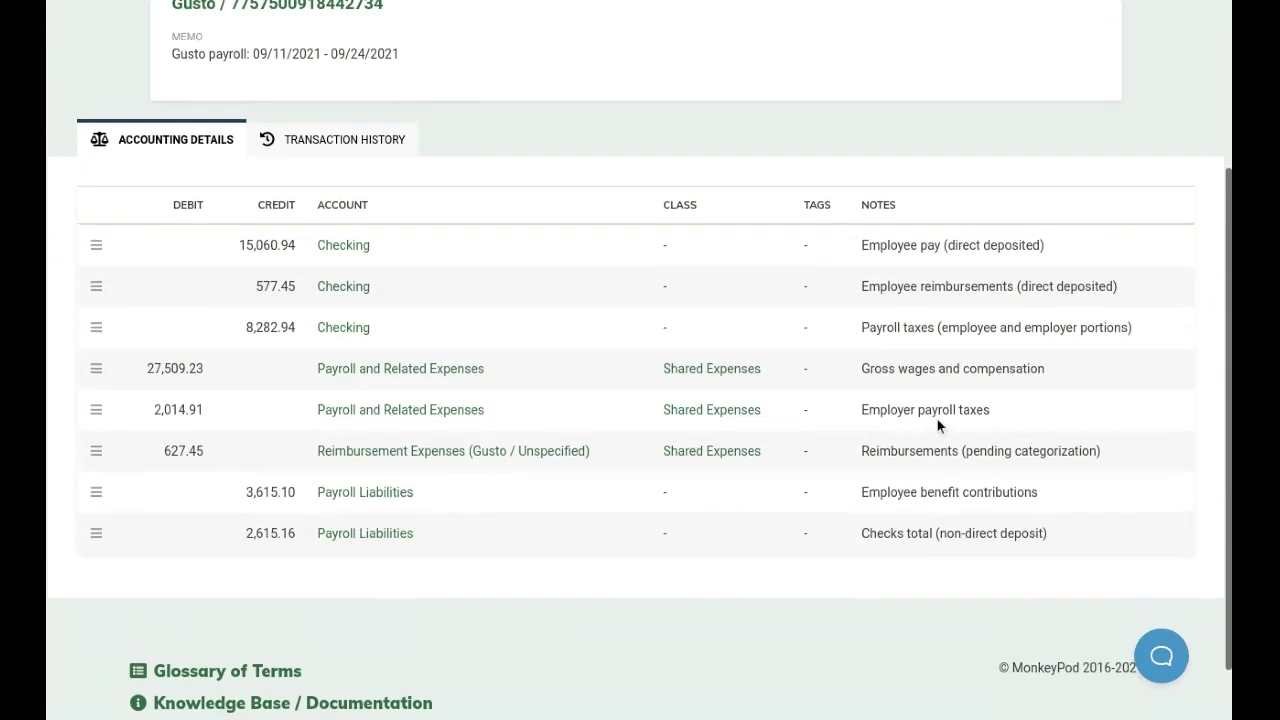
scroll(937, 428, up, 6)
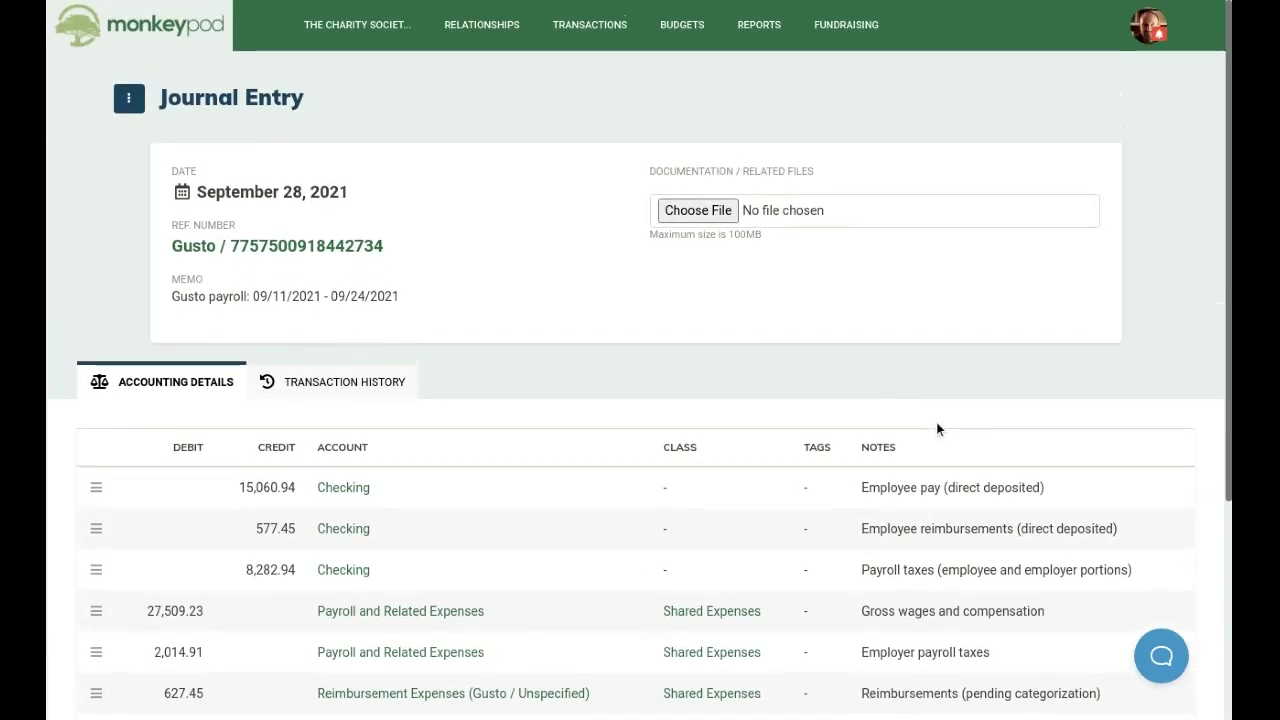
scroll(936, 428, down, 6)
scroll(935, 422, up, 5)
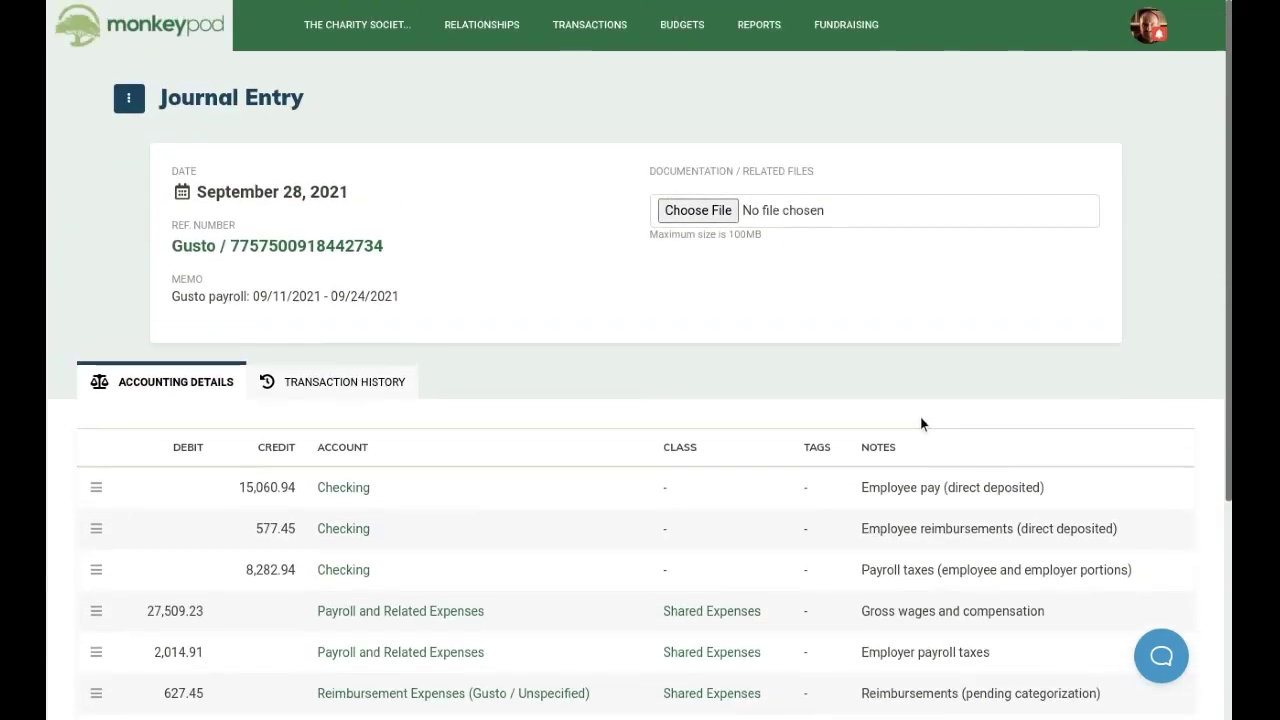
key(alt+Left)
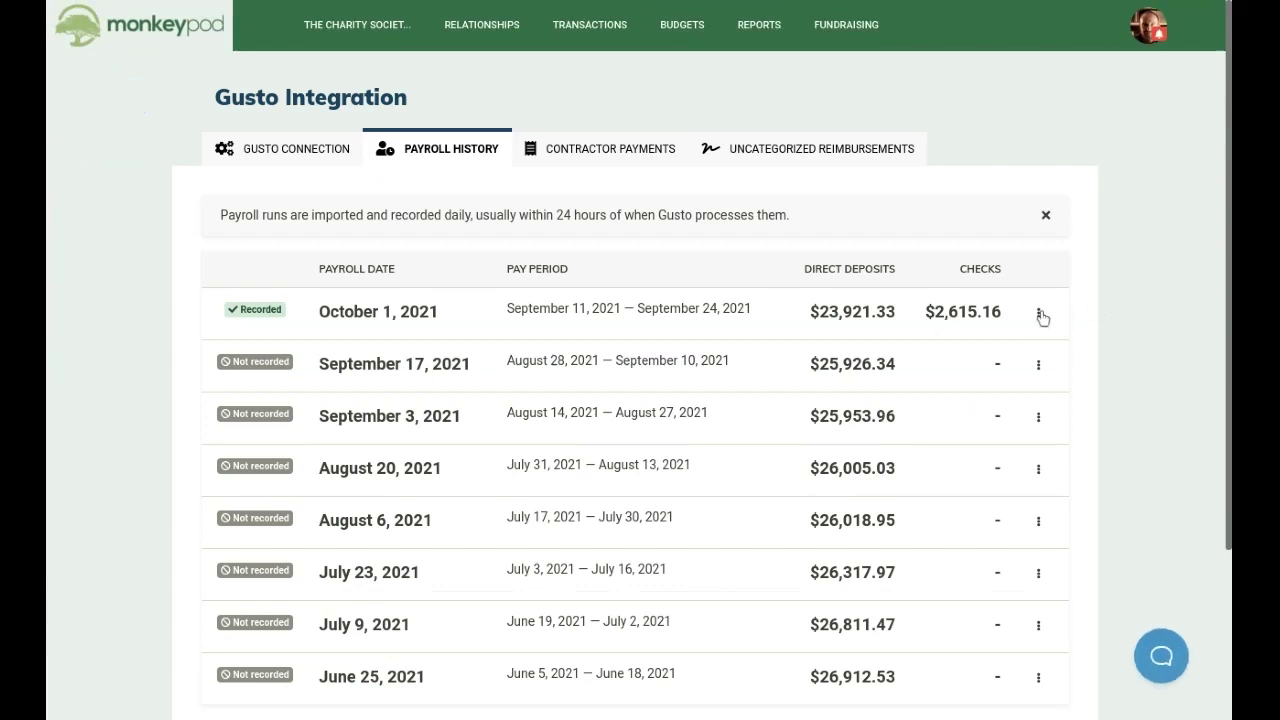
click(1038, 312)
click(996, 365)
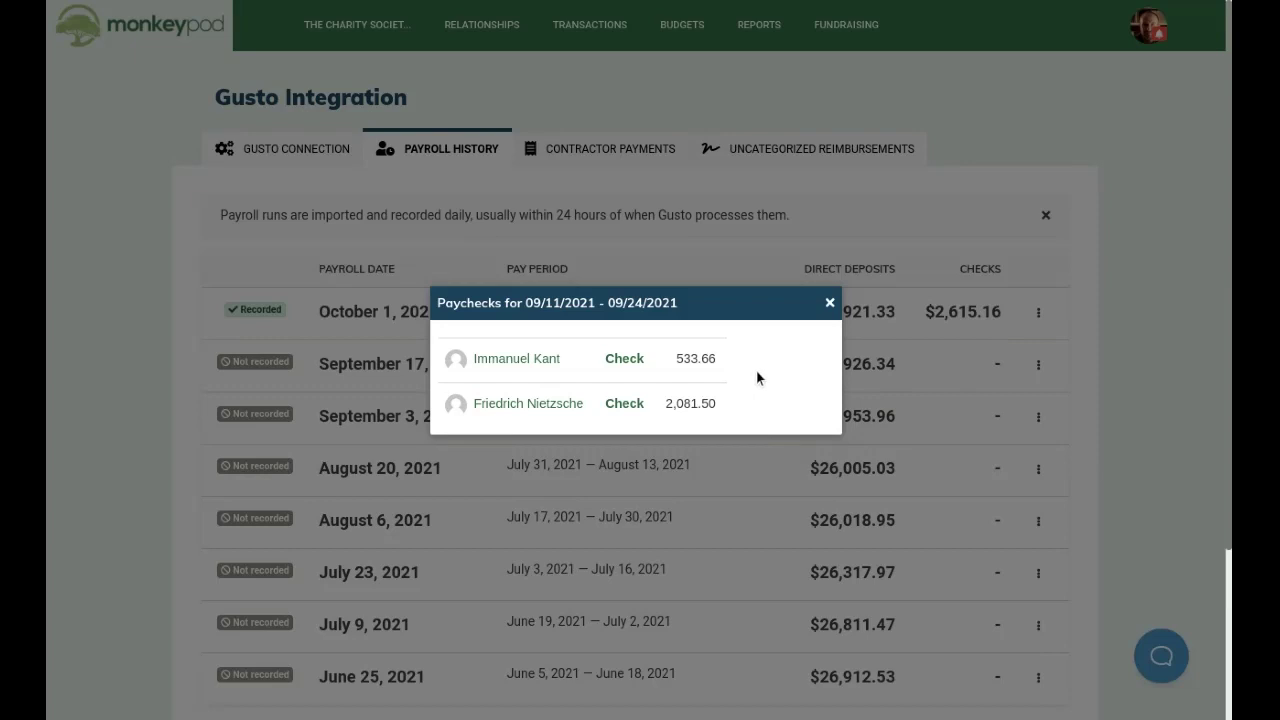
click(624, 358)
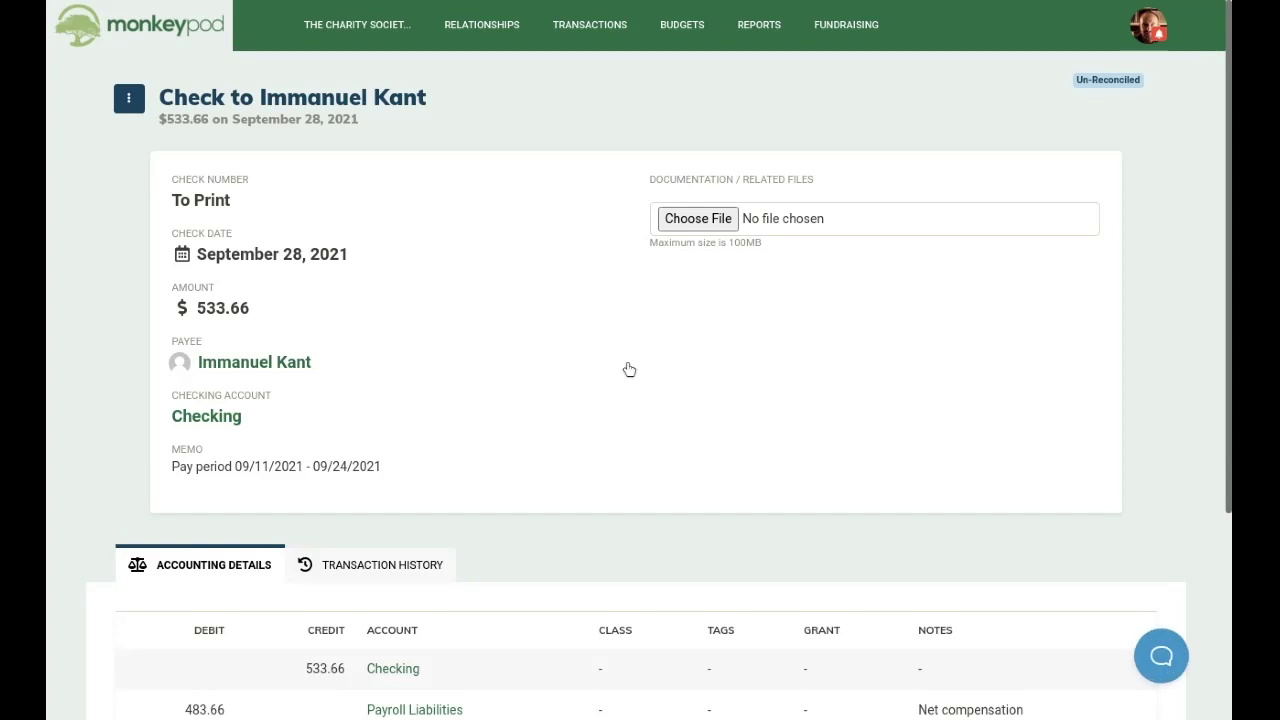
scroll(614, 366, down, 3)
scroll(616, 372, up, 3)
scroll(557, 383, down, 3)
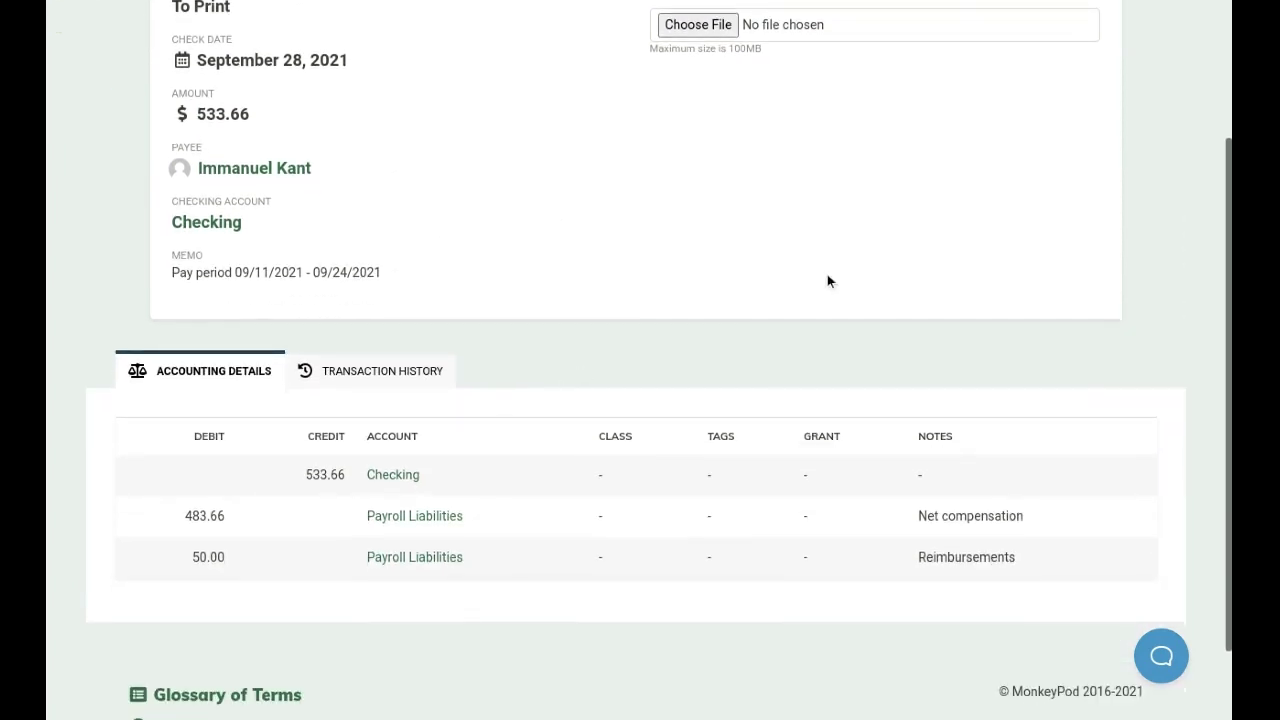
key(alt+Left)
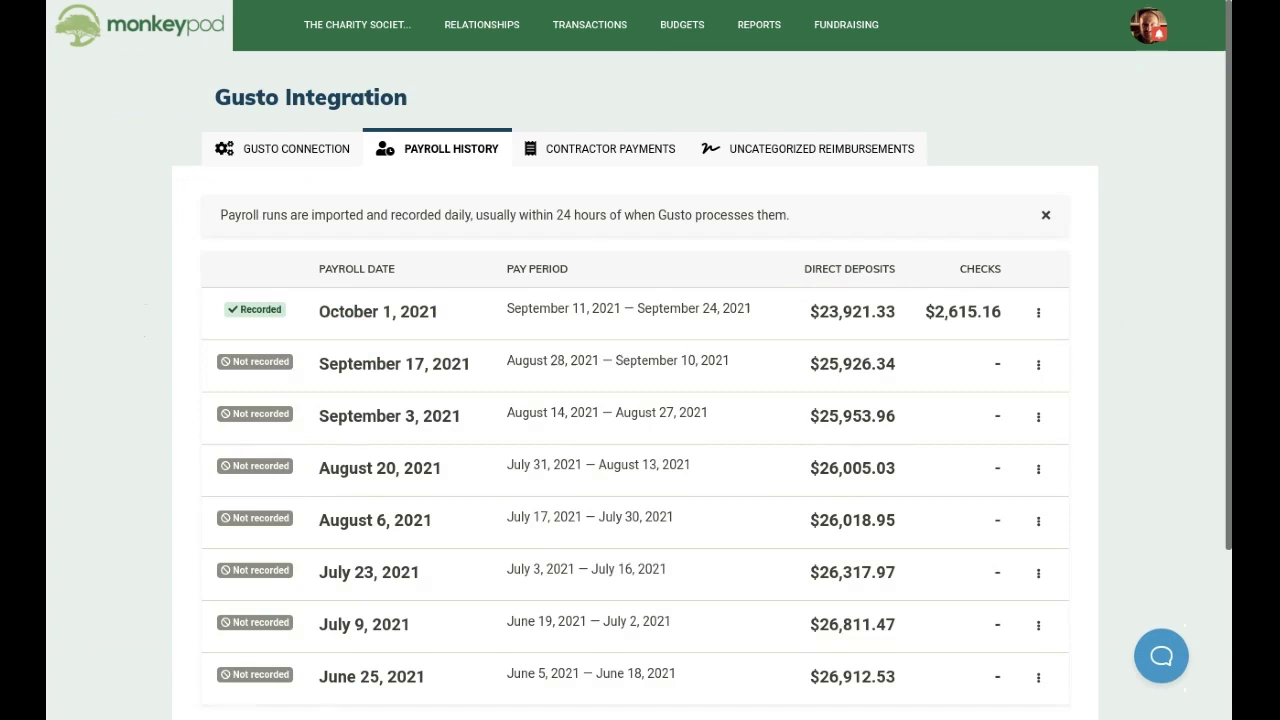
Categorize the $627.45 September 28 reimbursement as Miscellaneous Expenses, class Programs and Services, and save.
click(821, 150)
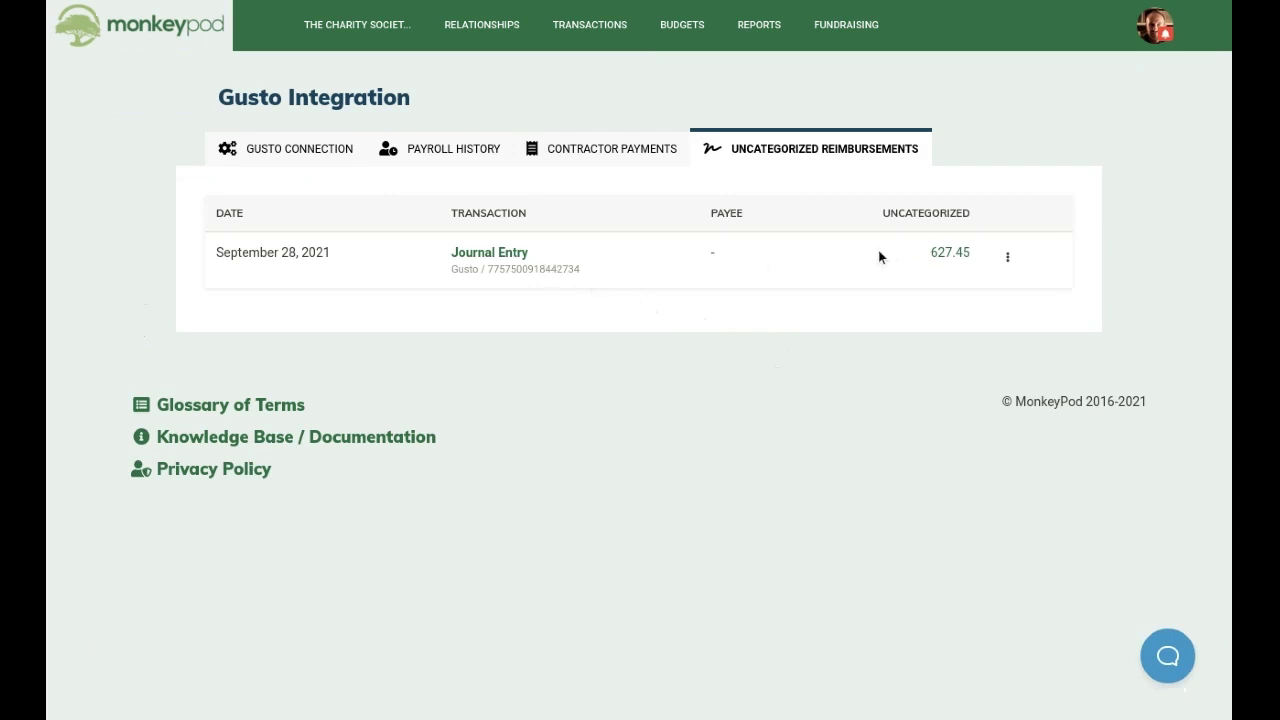
click(950, 253)
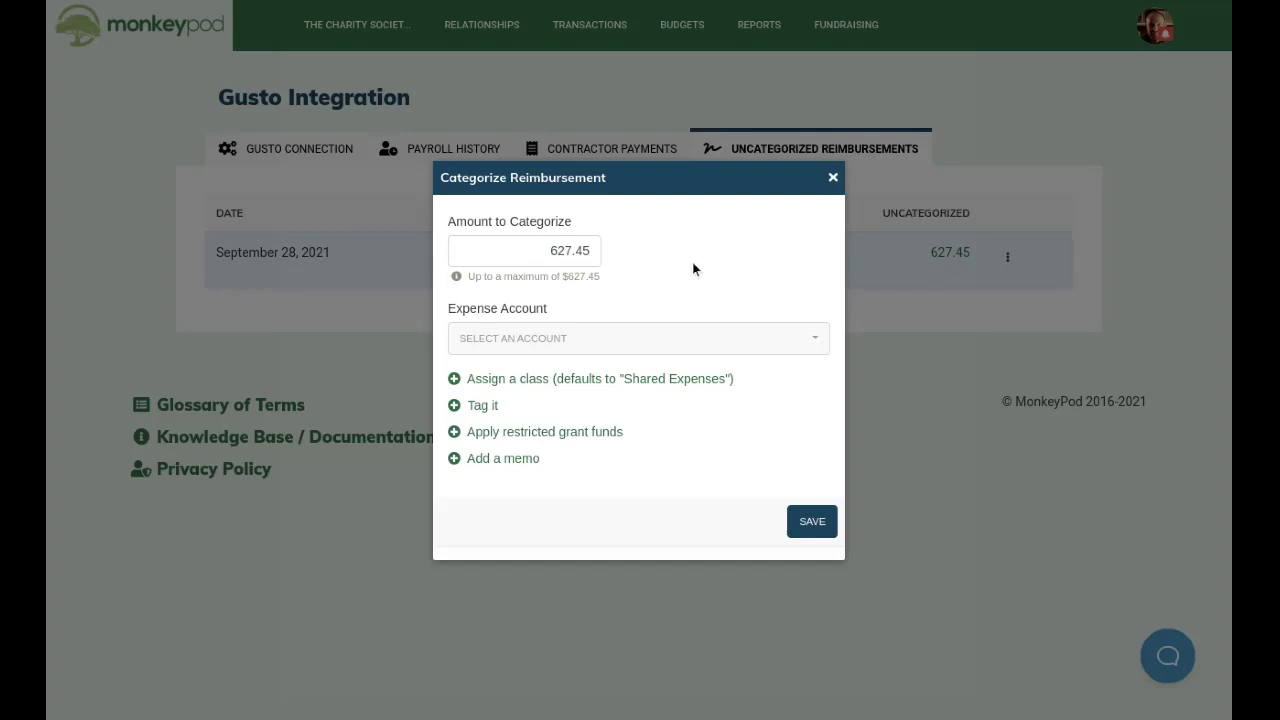
click(614, 340)
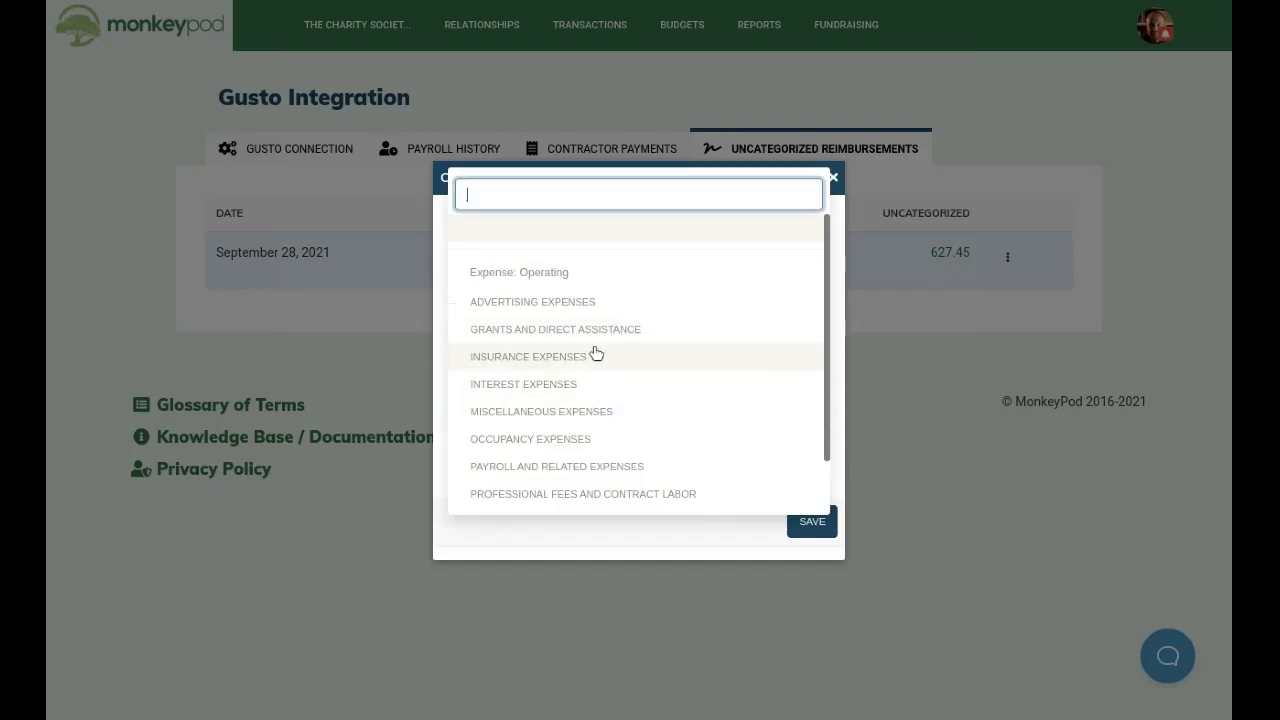
click(580, 412)
click(592, 380)
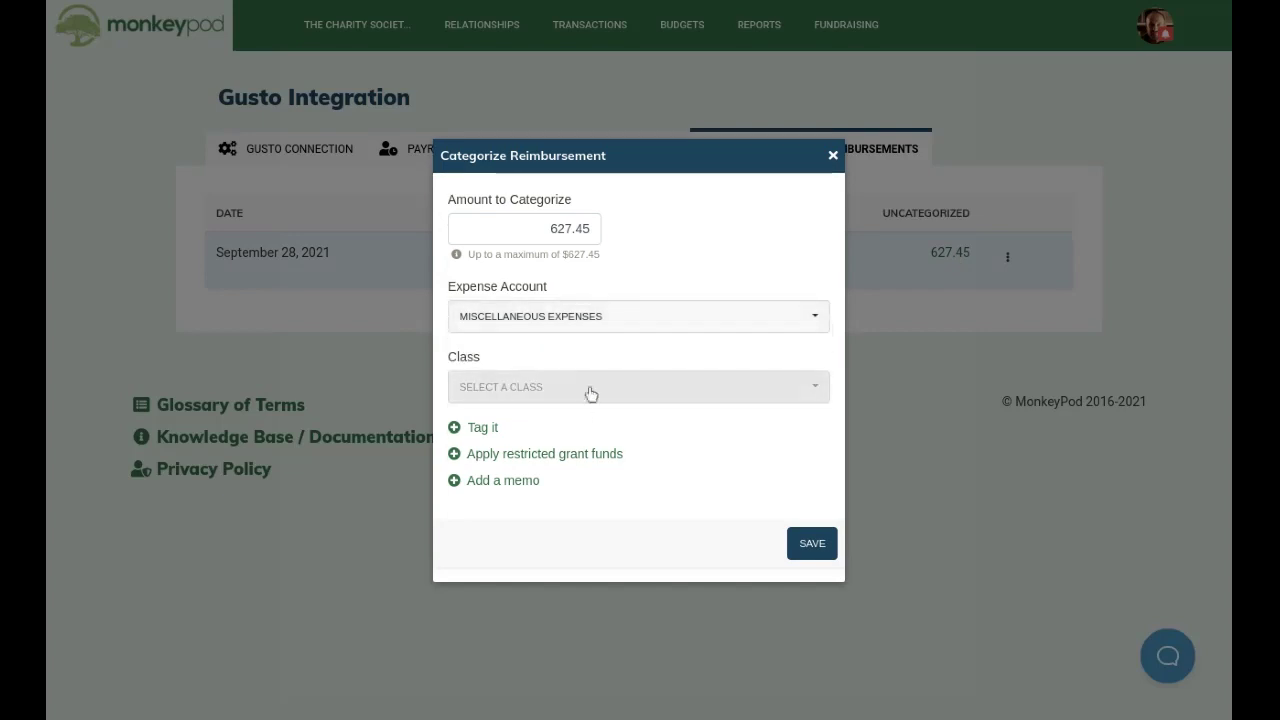
click(589, 393)
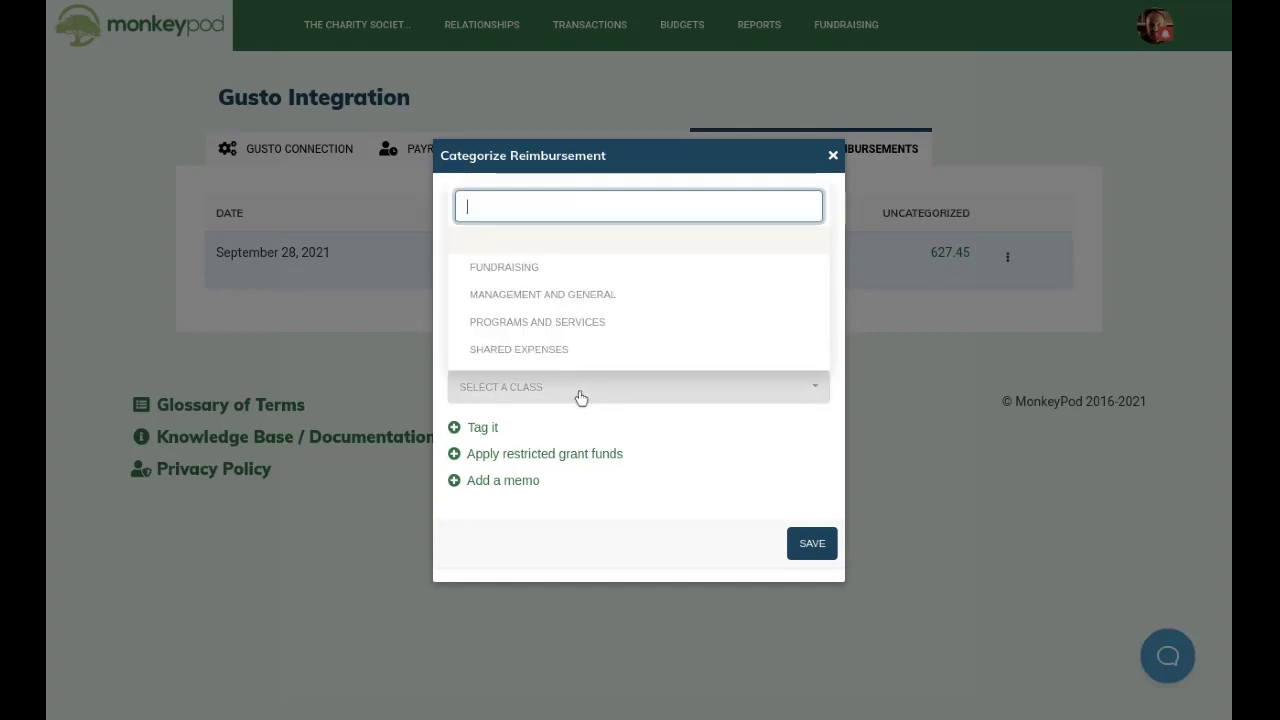
click(593, 333)
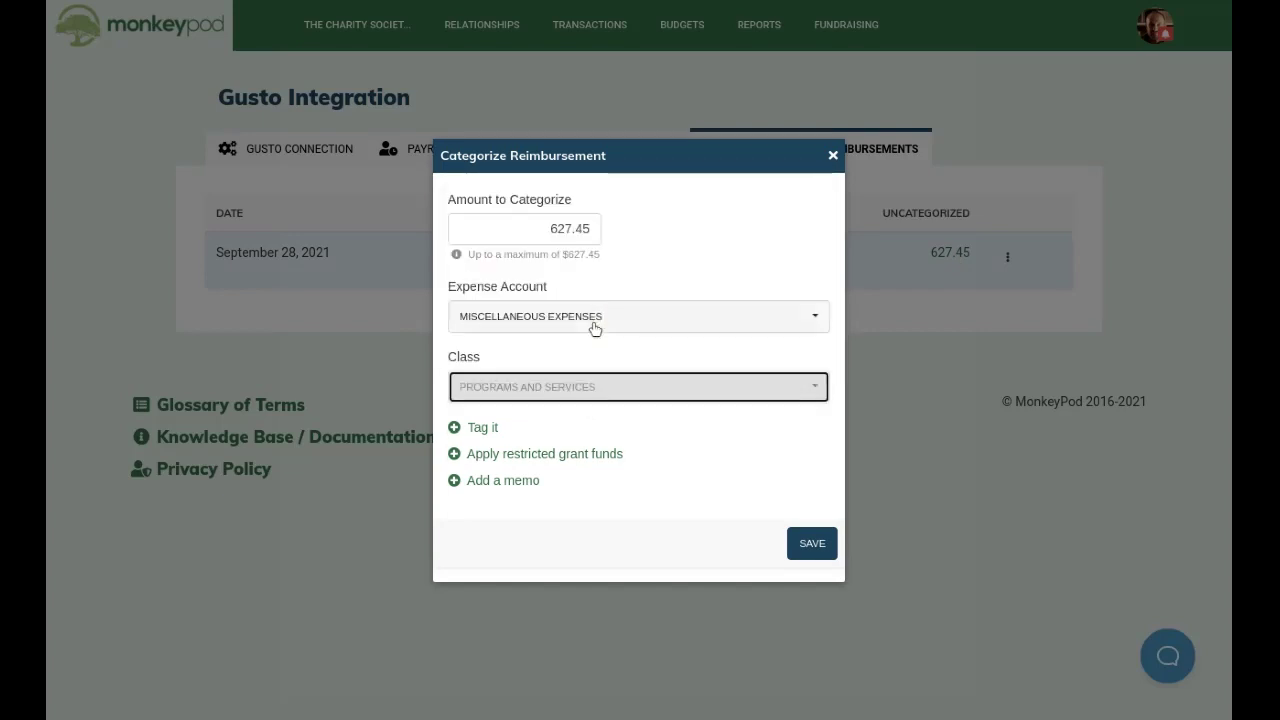
click(813, 547)
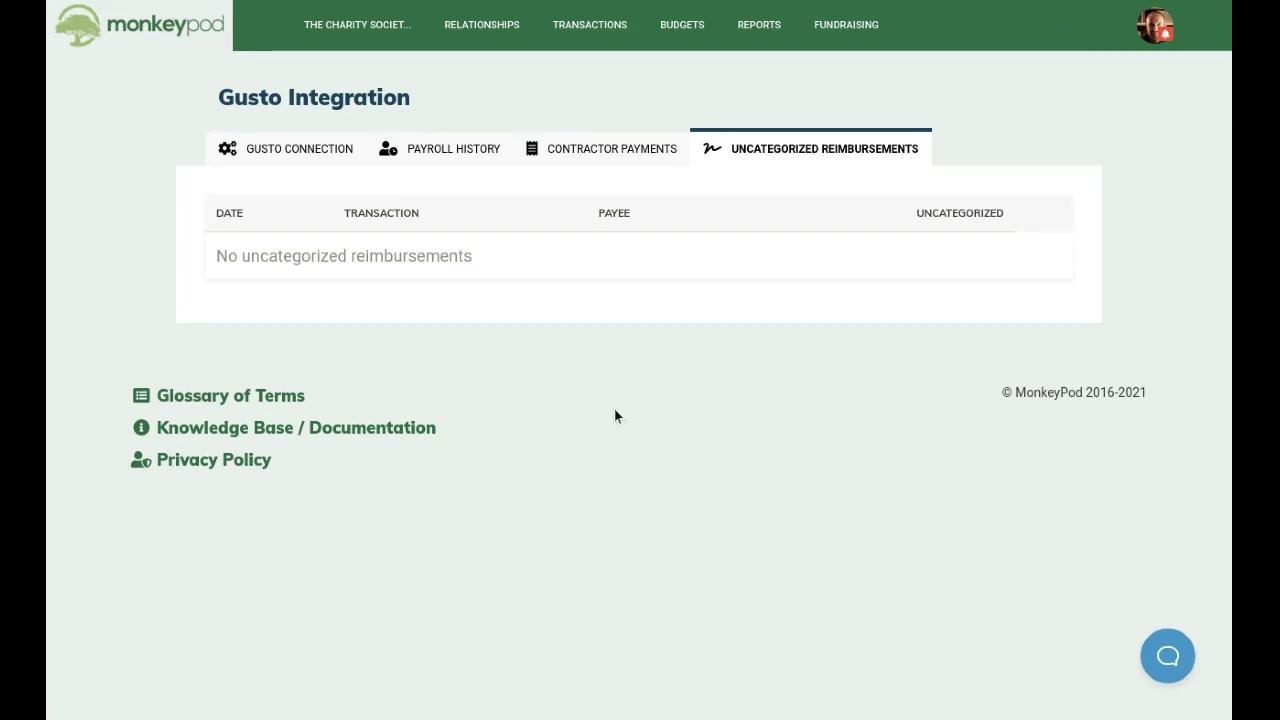
Review the Gusto contractor payments, then return to the payroll history list.
click(603, 150)
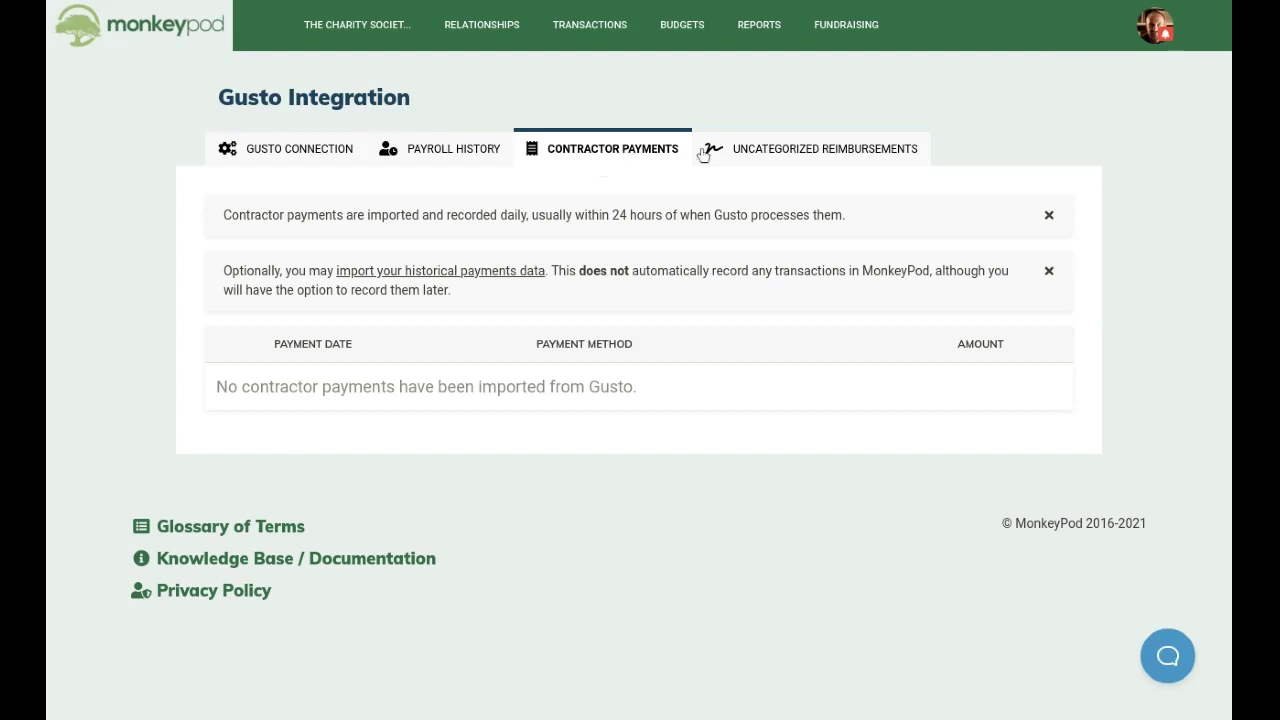
click(468, 162)
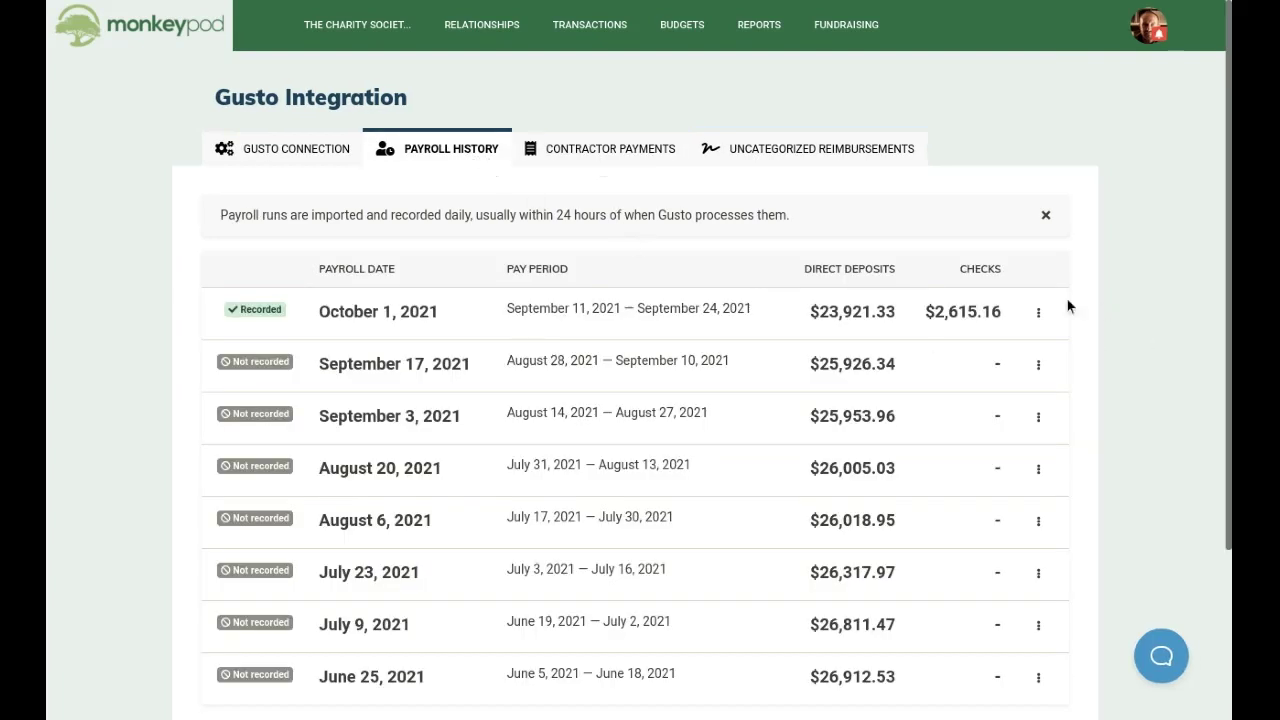
click(1039, 314)
click(1003, 365)
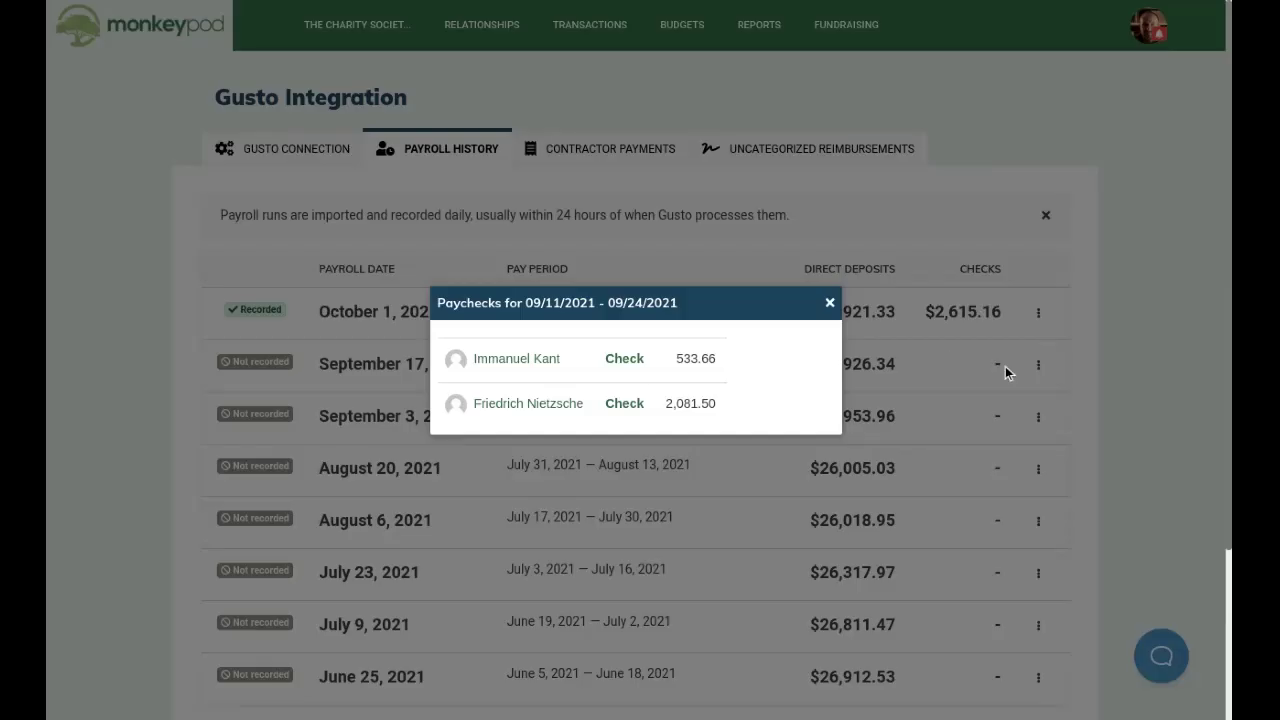
click(528, 367)
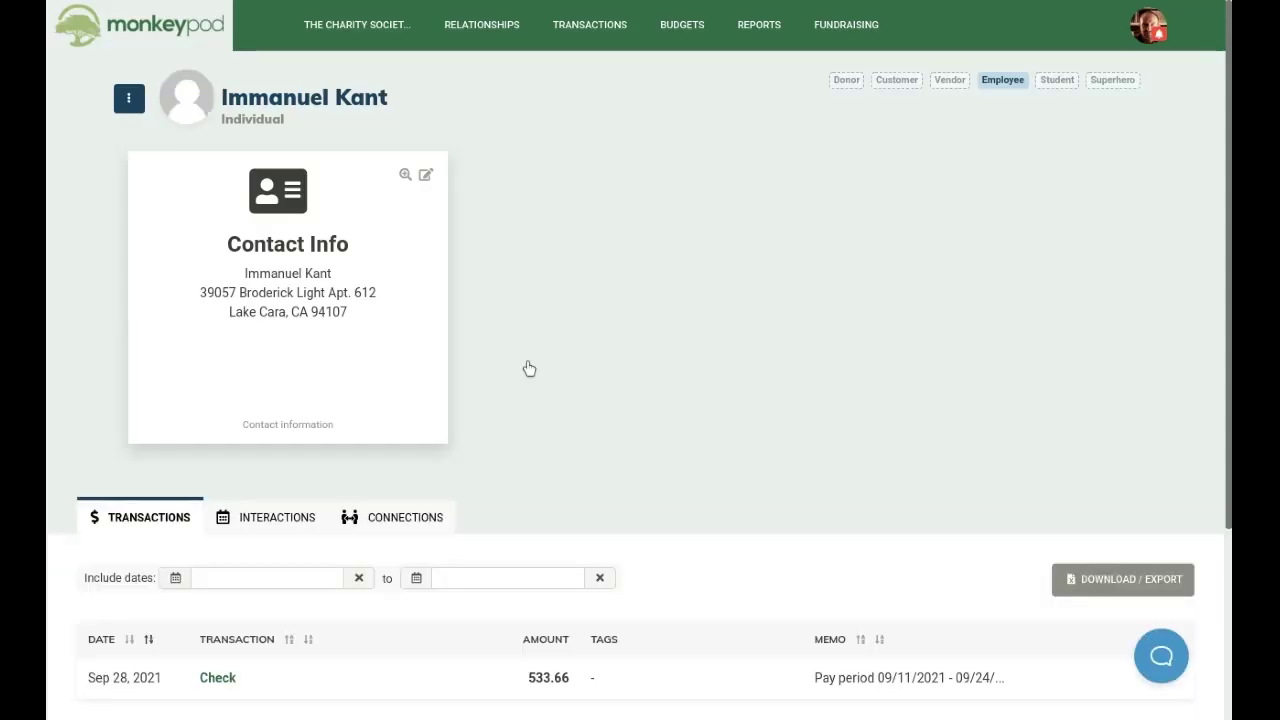